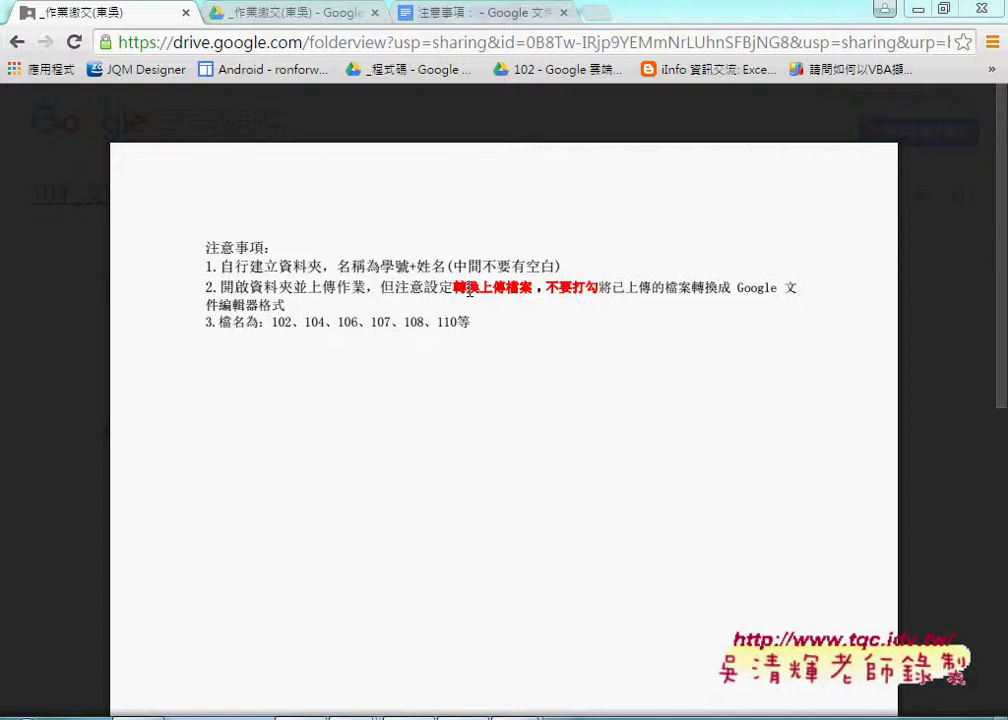
Close the notes preview, return to the parent course folder, and highlight the '在雲端硬碟中開啟' button.
{"action": "mouse_move", "coordinate": [469, 290]}
{"action": "left_click", "coordinate": [967, 106]}
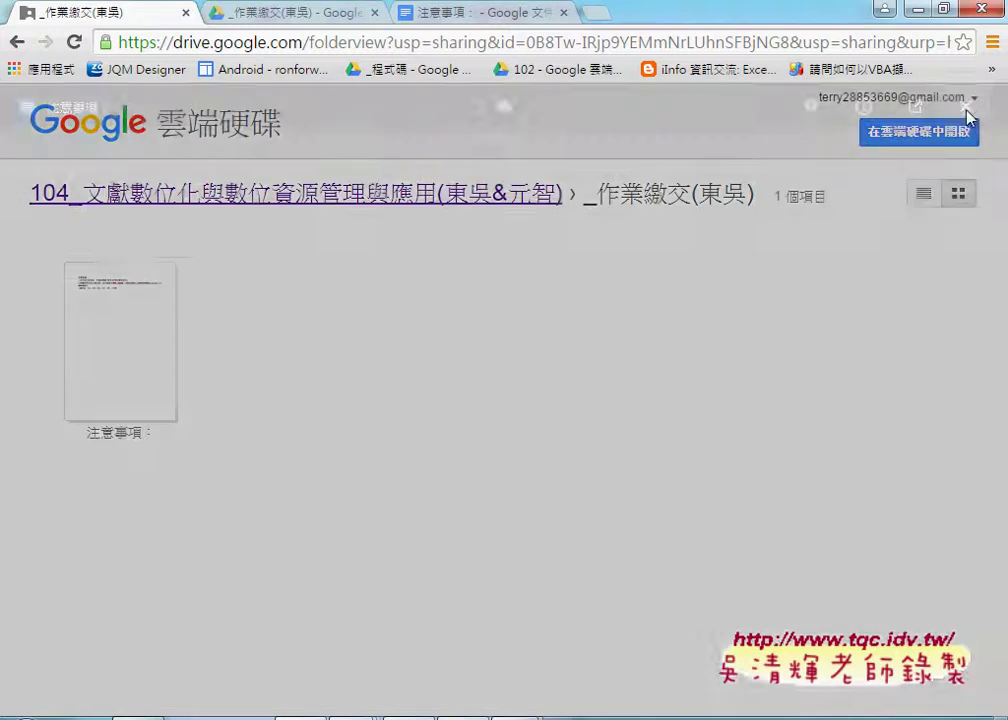
{"action": "left_click", "coordinate": [16, 42]}
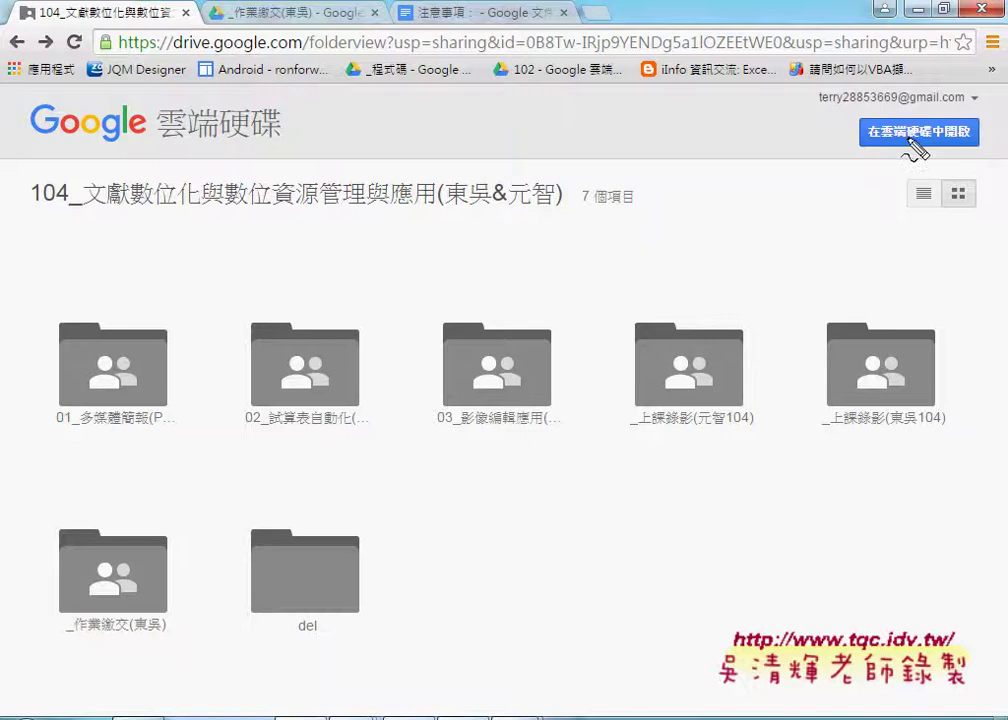
{"action": "mouse_move", "coordinate": [836, 165]}
{"action": "left_mouse_down"}
{"action": "mouse_move", "coordinate": [834, 111]}
{"action": "mouse_move", "coordinate": [930, 105]}
{"action": "mouse_move", "coordinate": [850, 155]}
{"action": "left_mouse_up"}
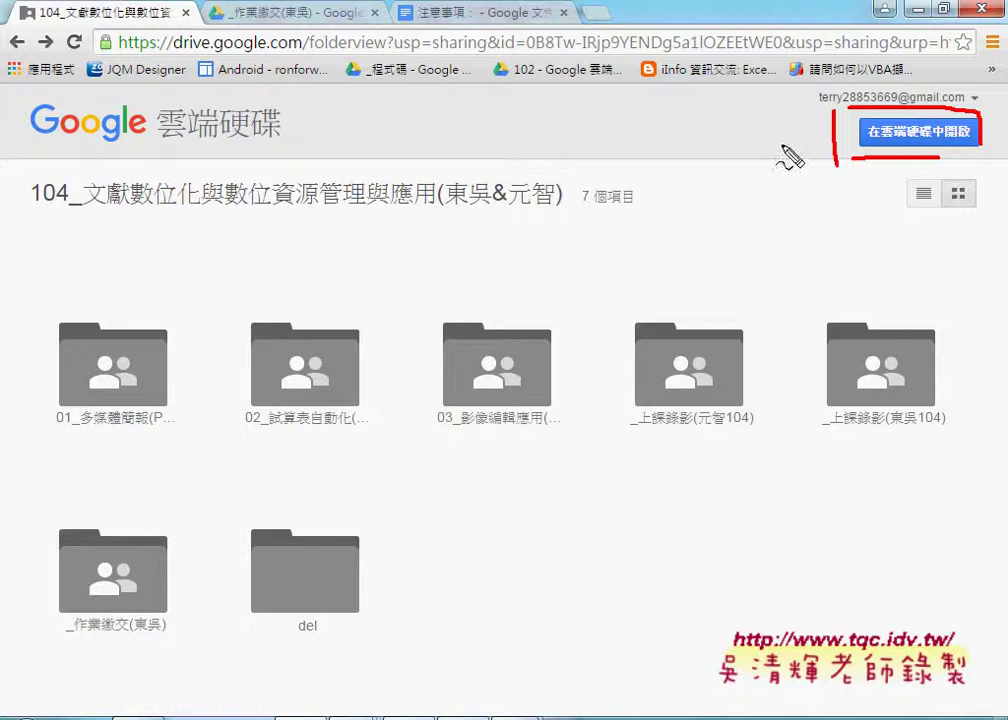
{"action": "left_click_drag", "start_coordinate": [806, 110], "coordinate": [980, 100]}
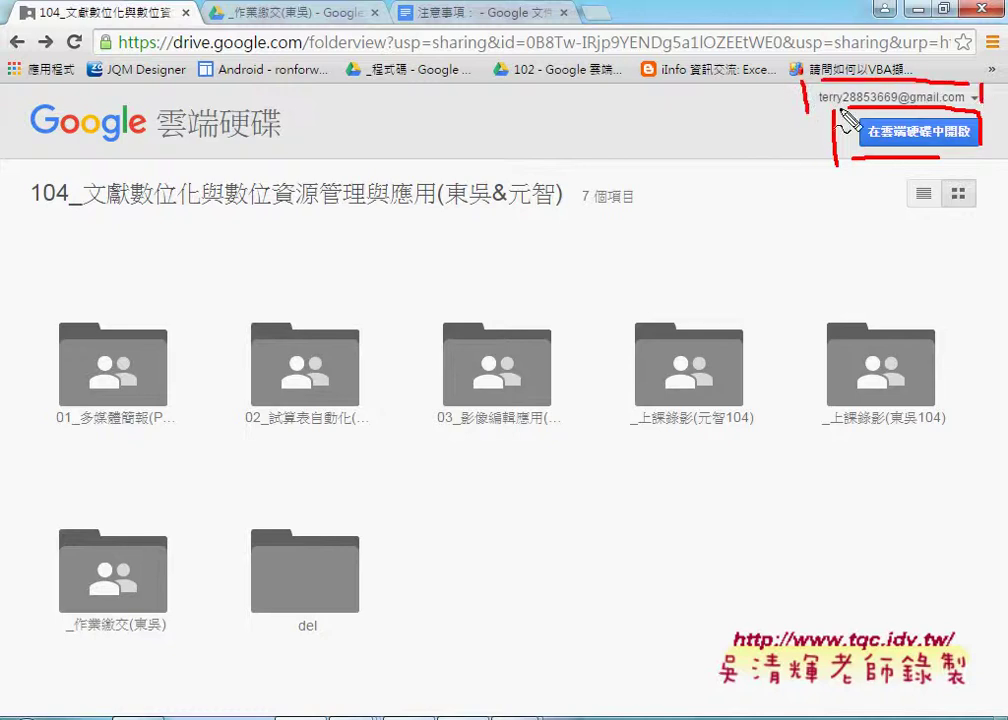
{"action": "mouse_move", "coordinate": [568, 270]}
{"action": "left_mouse_down"}
{"action": "mouse_move", "coordinate": [760, 86]}
{"action": "mouse_move", "coordinate": [752, 108]}
{"action": "left_mouse_up"}
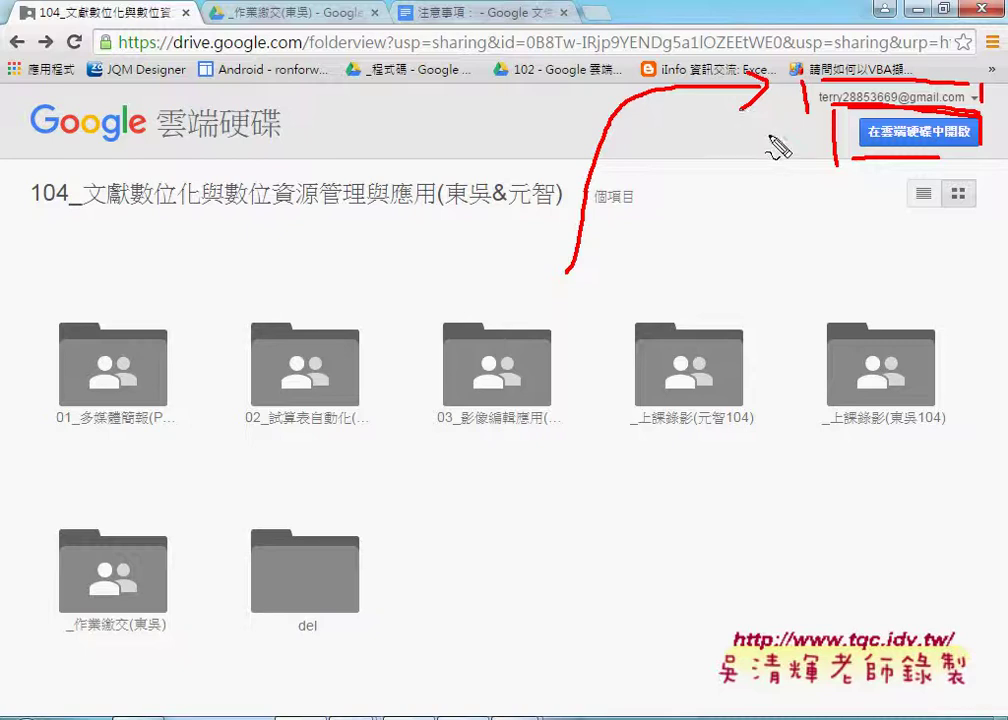
{"action": "left_click_drag", "start_coordinate": [768, 118], "coordinate": [822, 150]}
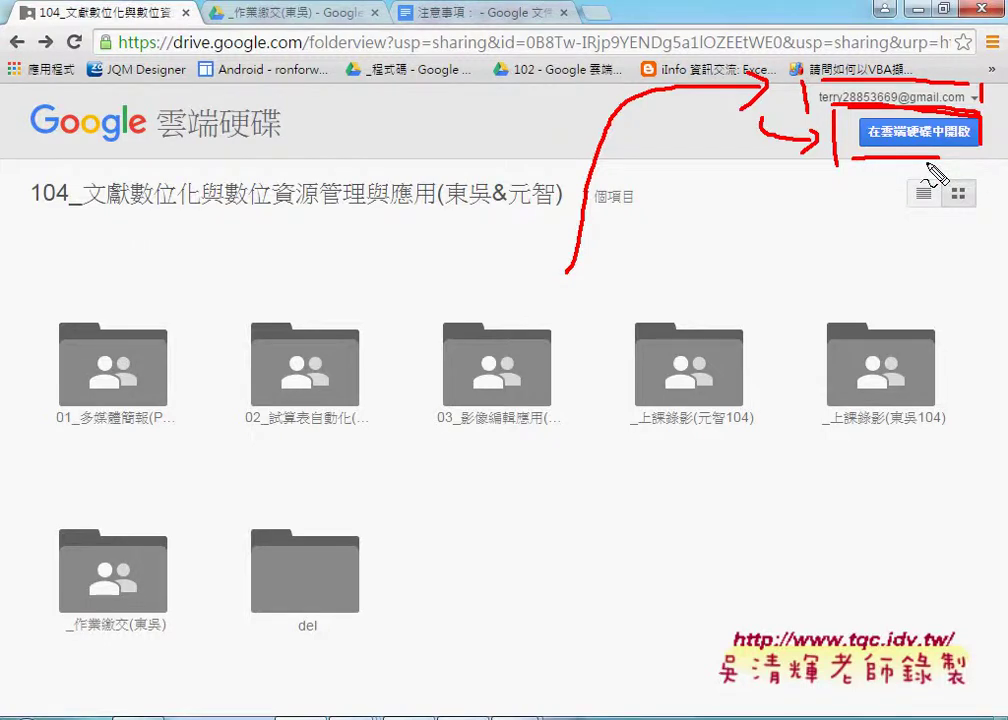
{"action": "key", "text": "Escape"}
Open the course folder in full Google Drive and enter the _作業繳交(東吳) folder.
{"action": "left_click", "coordinate": [925, 134]}
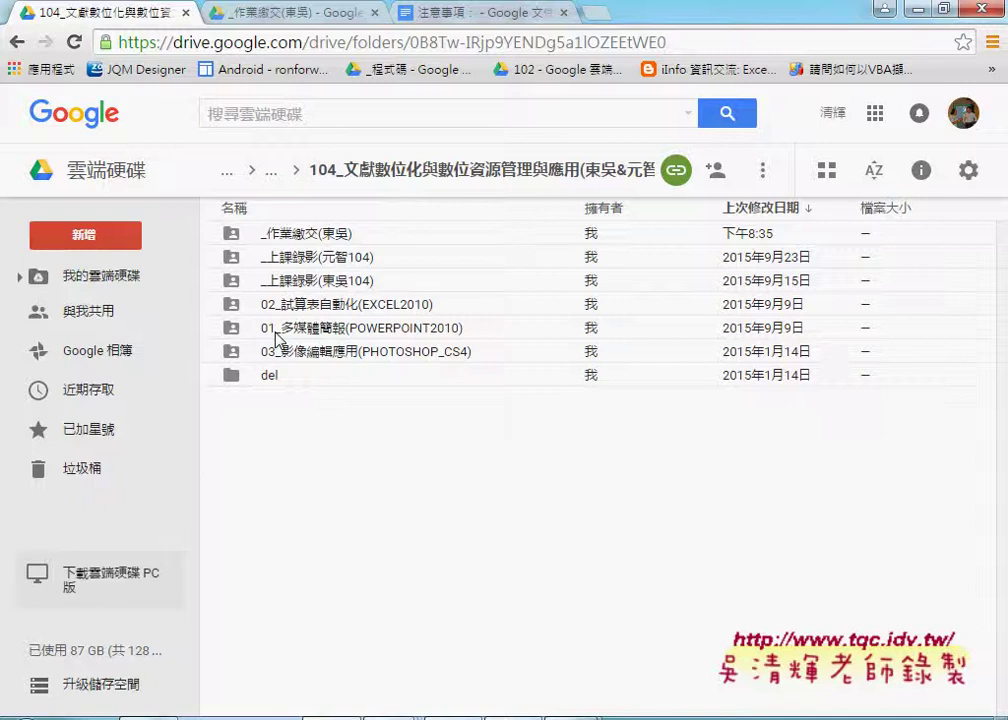
{"action": "left_click", "coordinate": [312, 235]}
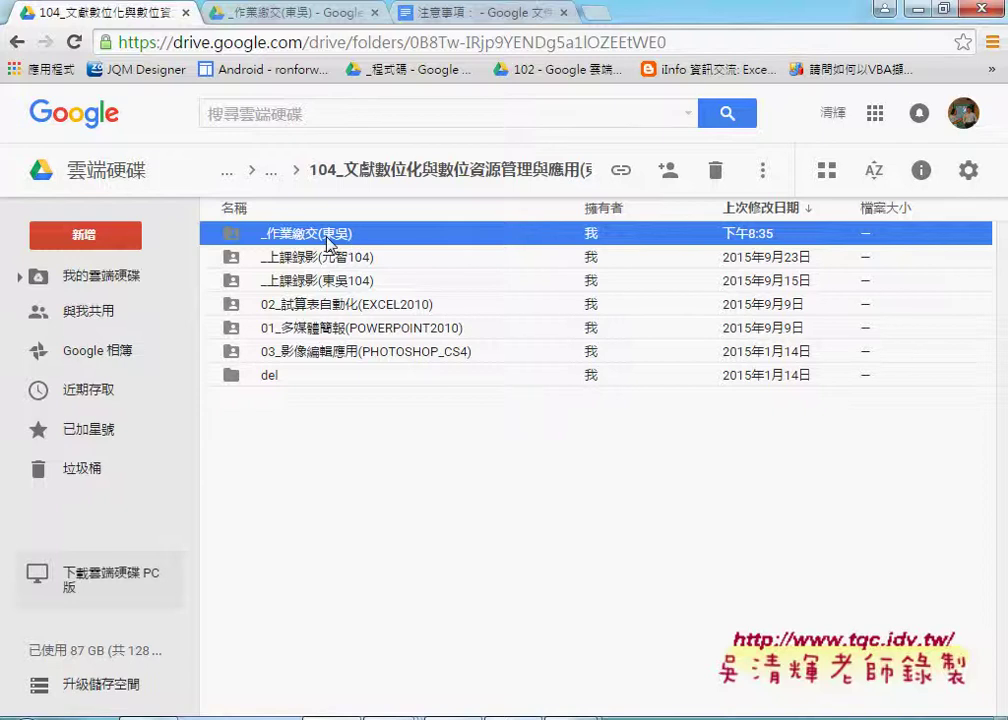
{"action": "mouse_move", "coordinate": [262, 241]}
{"action": "left_mouse_down"}
{"action": "mouse_move", "coordinate": [358, 240]}
{"action": "mouse_move", "coordinate": [378, 255]}
{"action": "left_mouse_up"}
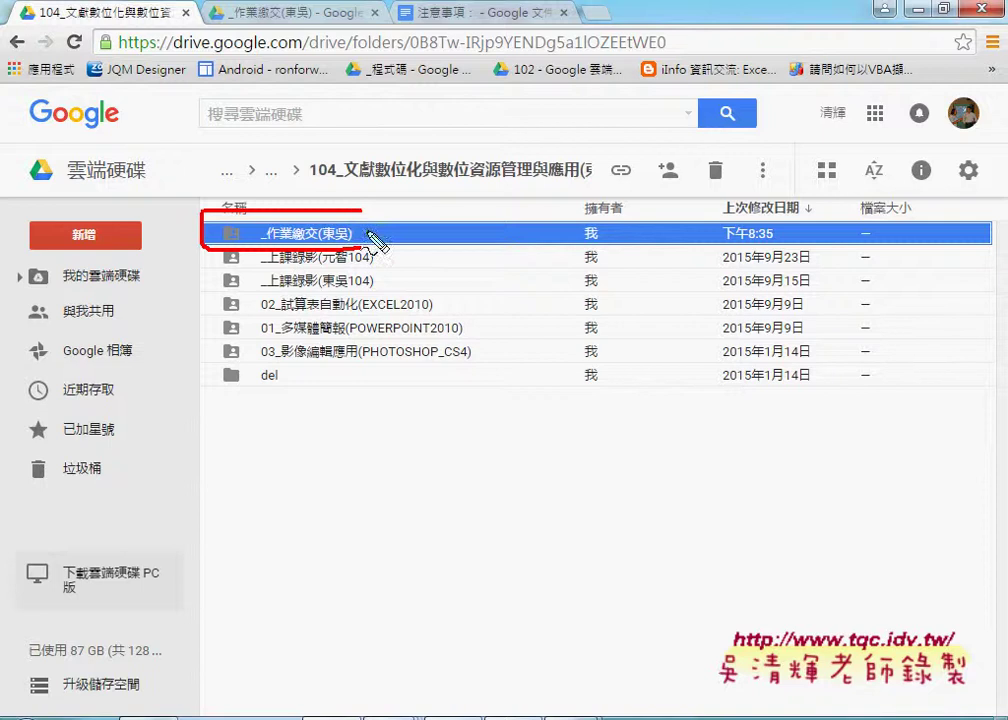
{"action": "key", "text": "Escape"}
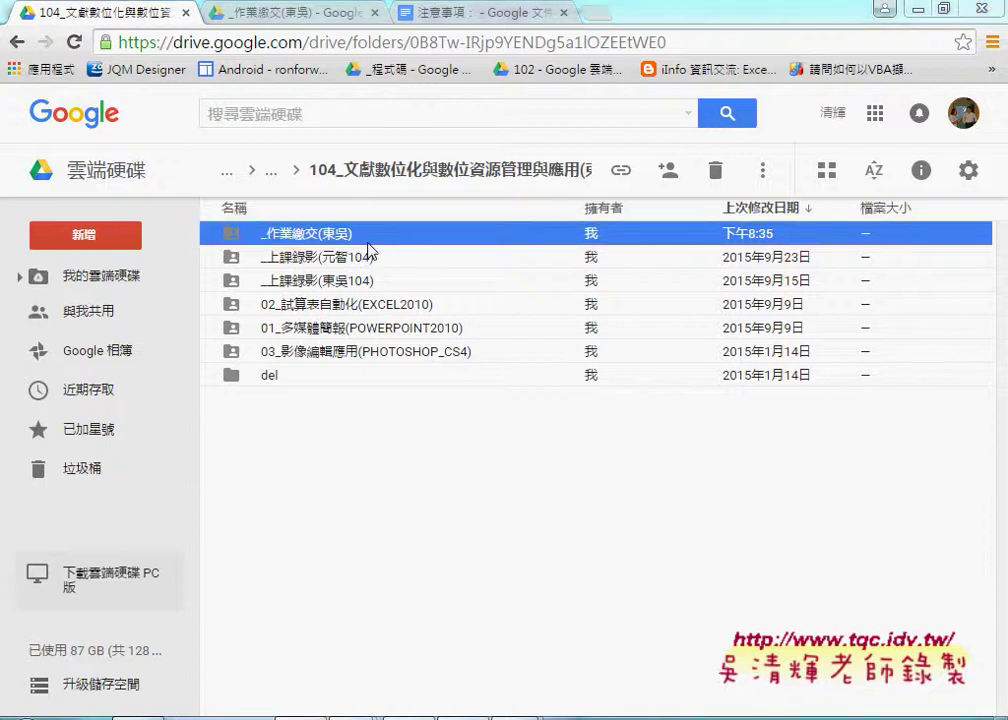
{"action": "double_click", "coordinate": [367, 240]}
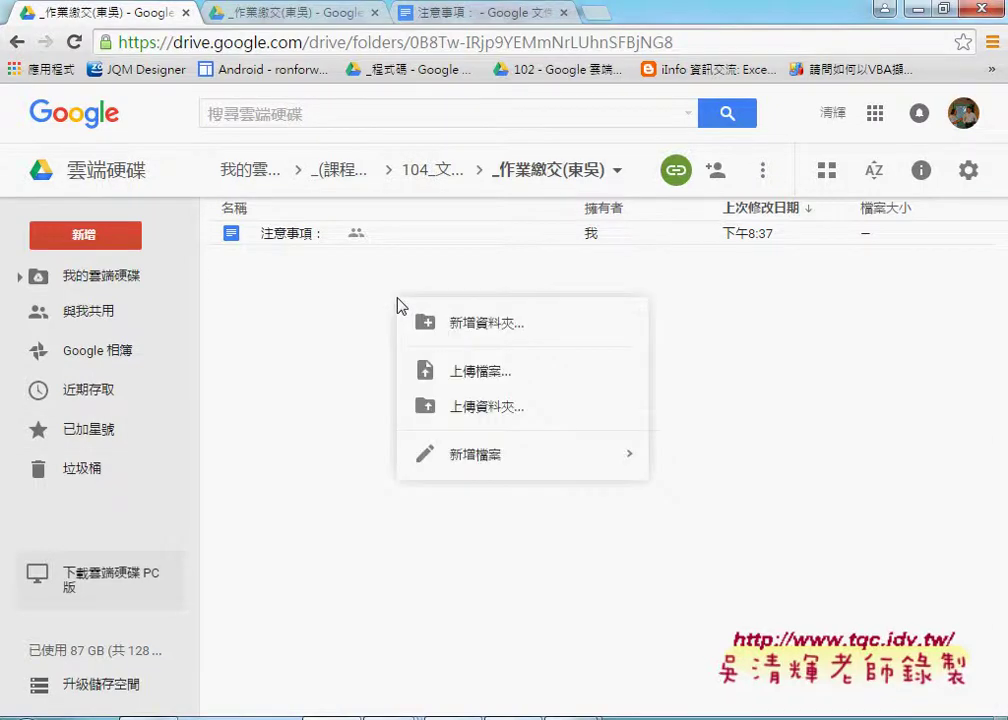
Add a new folder in _作業繳交(東吳), naming it with the sample student ID.
{"action": "left_click", "coordinate": [497, 325]}
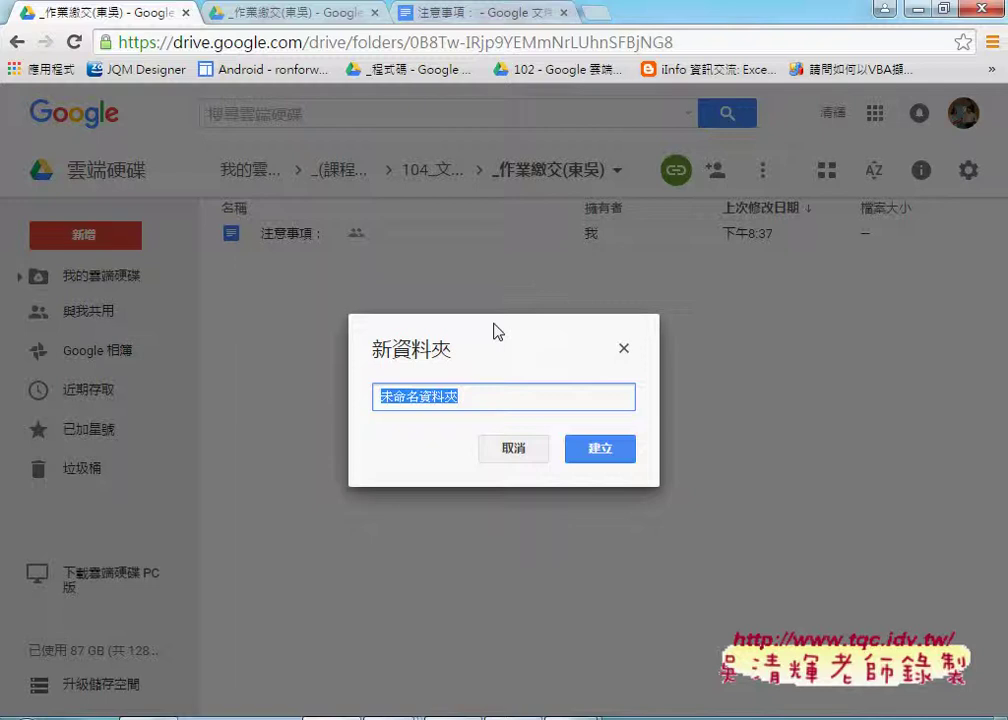
{"action": "type", "text": "980"}
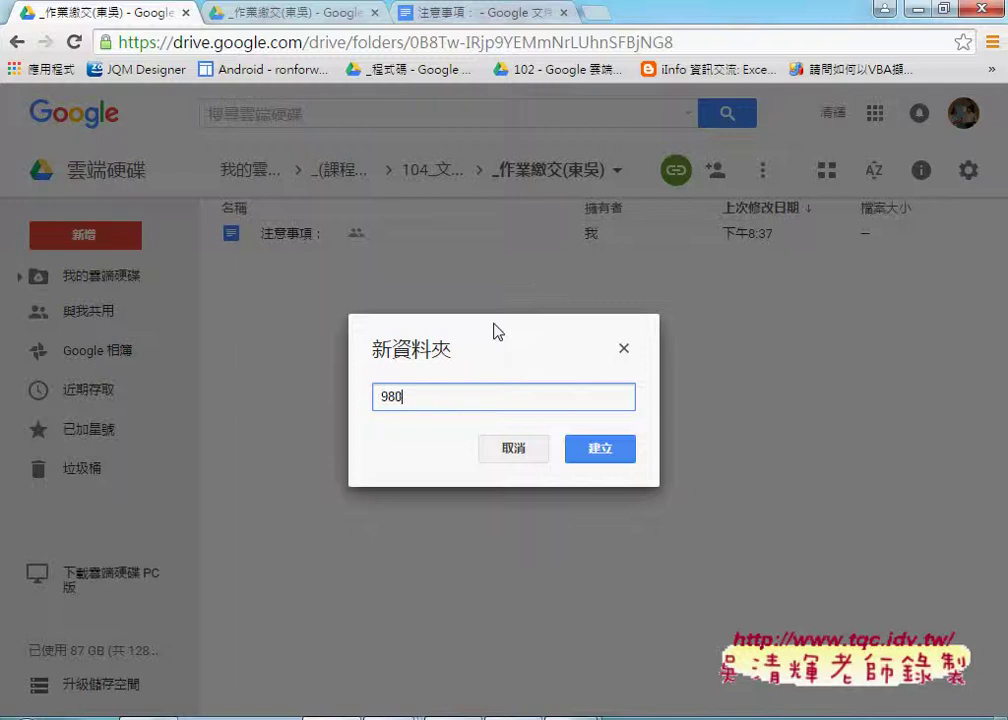
{"action": "type", "text": "000001"}
{"action": "type", "text": "XXX"}
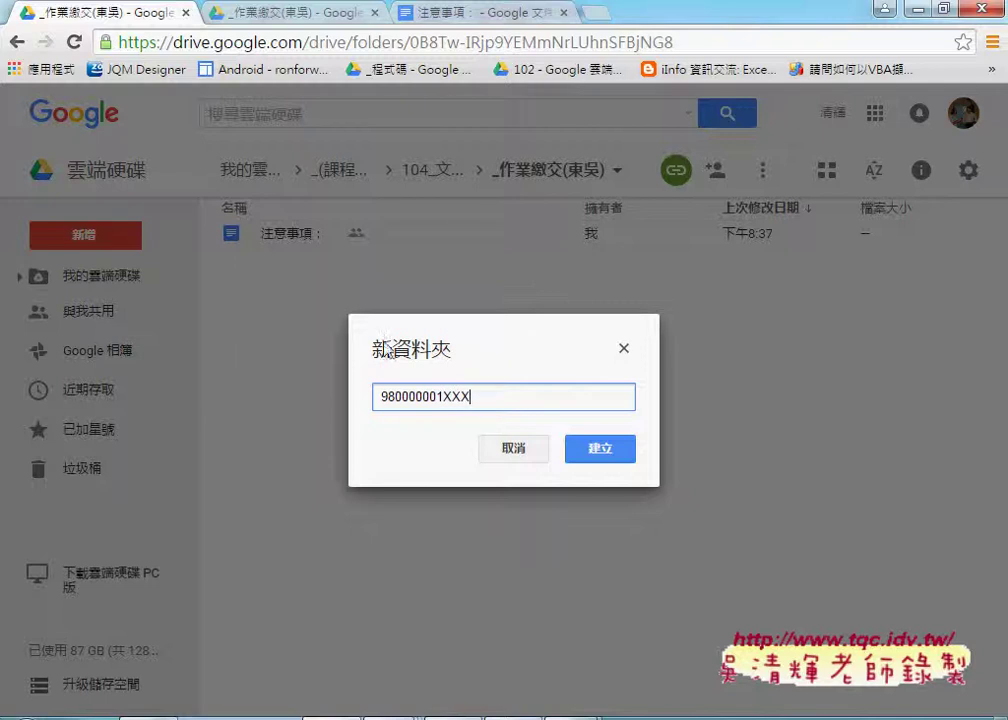
{"action": "left_click", "coordinate": [600, 449]}
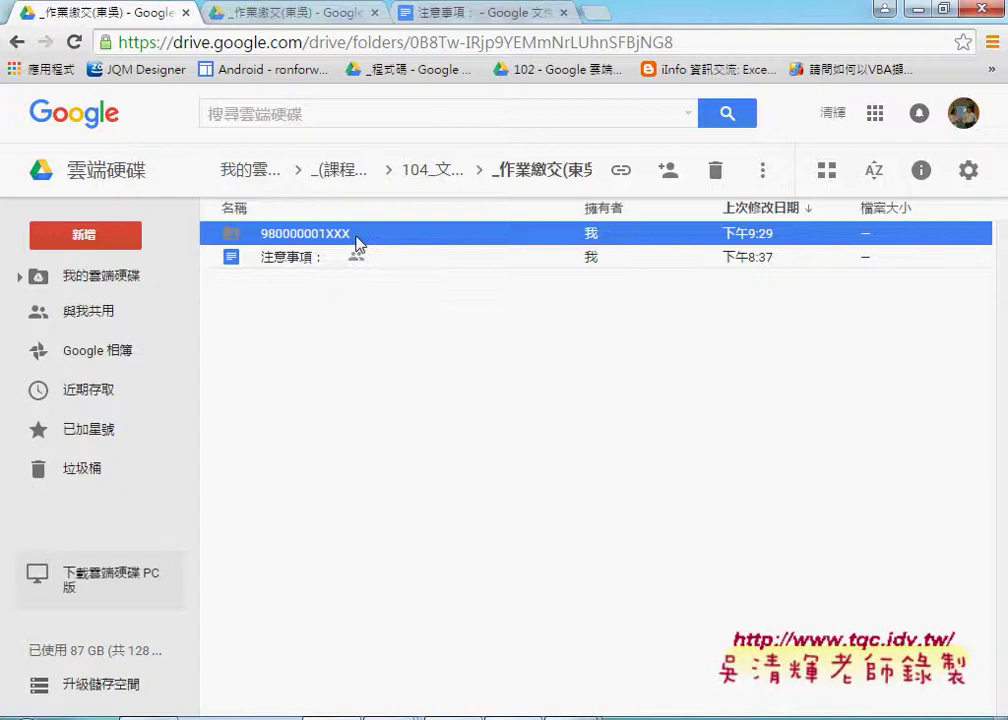
Open the empty student-ID folder and point out the Drive settings gear icon.
{"action": "double_click", "coordinate": [356, 240]}
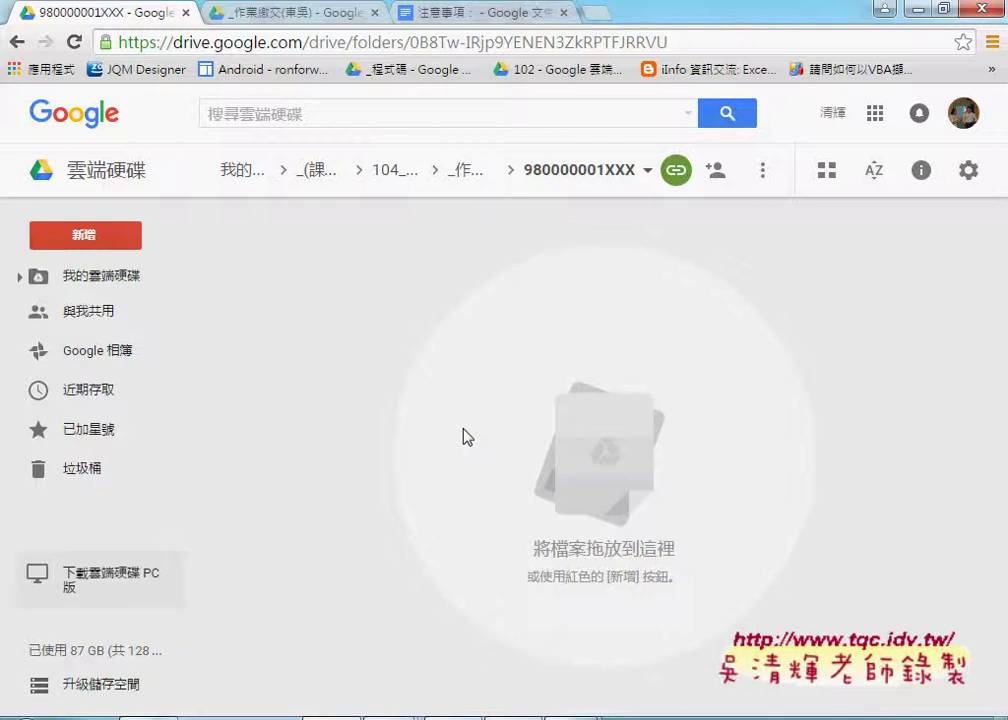
{"action": "left_click", "coordinate": [968, 186]}
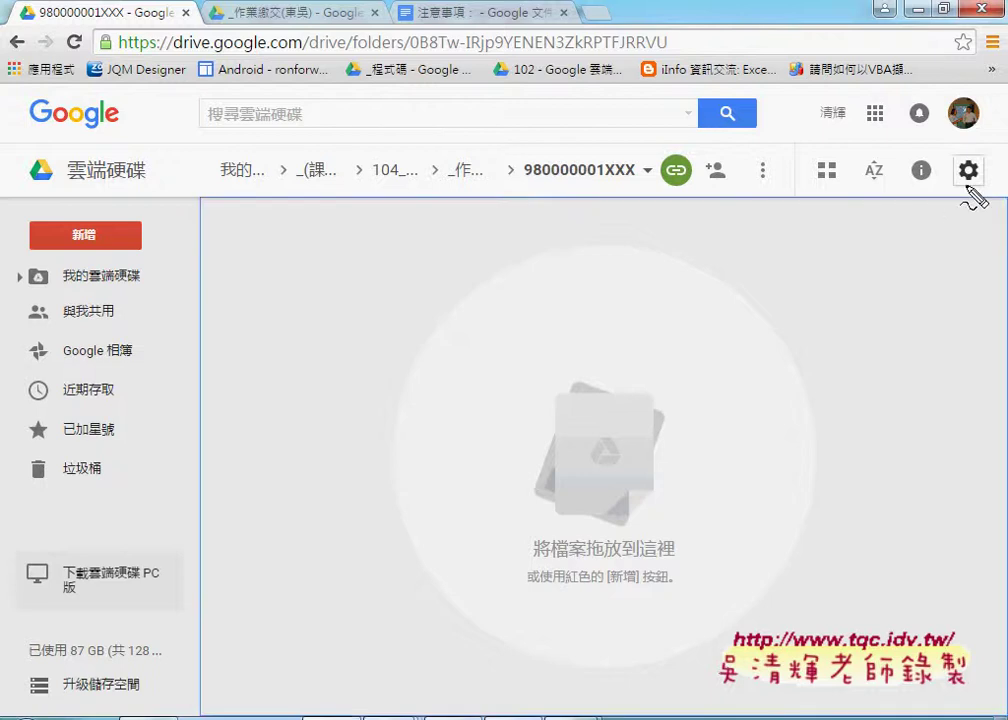
{"action": "mouse_move", "coordinate": [968, 190]}
{"action": "left_mouse_down"}
{"action": "mouse_move", "coordinate": [946, 150]}
{"action": "mouse_move", "coordinate": [972, 185]}
{"action": "left_mouse_up"}
{"action": "mouse_move", "coordinate": [757, 293]}
{"action": "left_mouse_down"}
{"action": "mouse_move", "coordinate": [850, 209]}
{"action": "mouse_move", "coordinate": [926, 170]}
{"action": "left_mouse_up"}
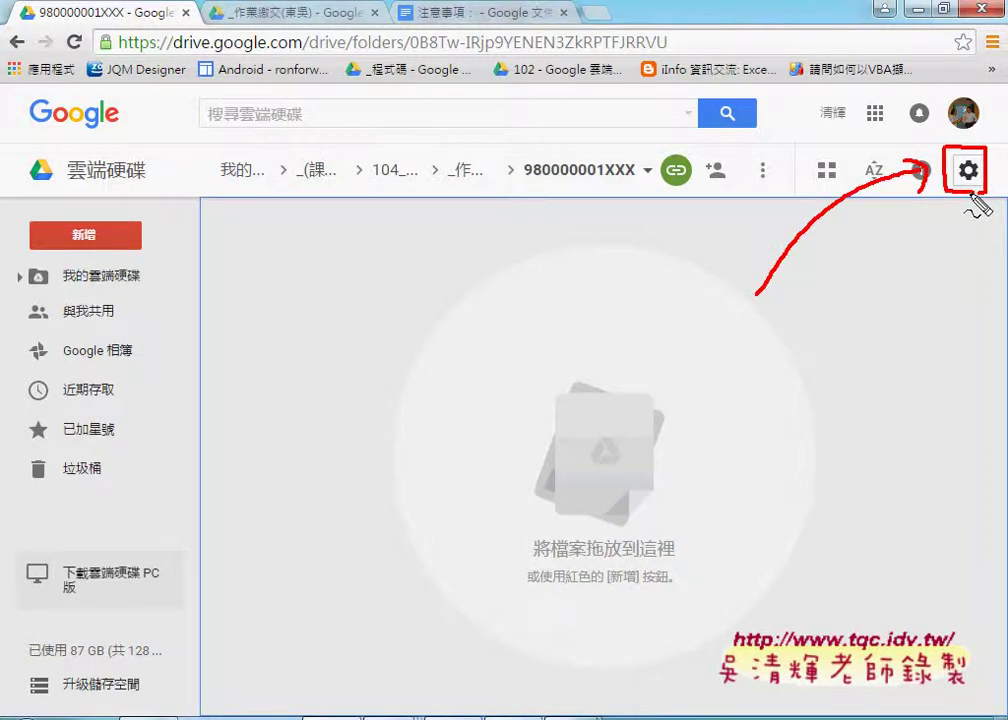
{"action": "key", "text": "Escape"}
{"action": "left_click", "coordinate": [968, 172]}
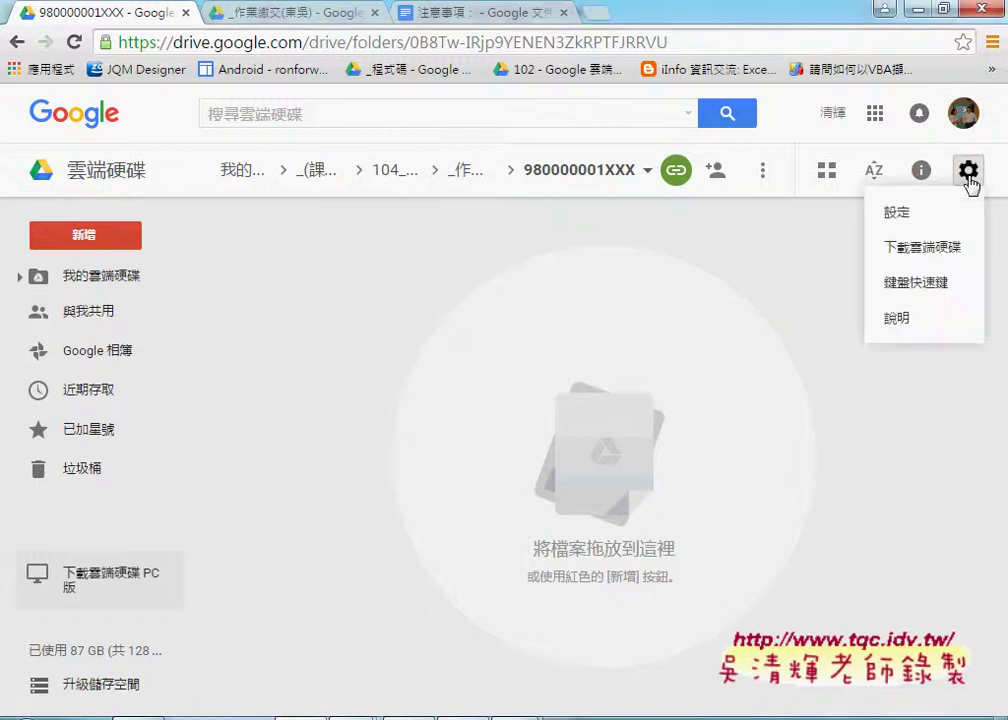
{"action": "left_click", "coordinate": [905, 213]}
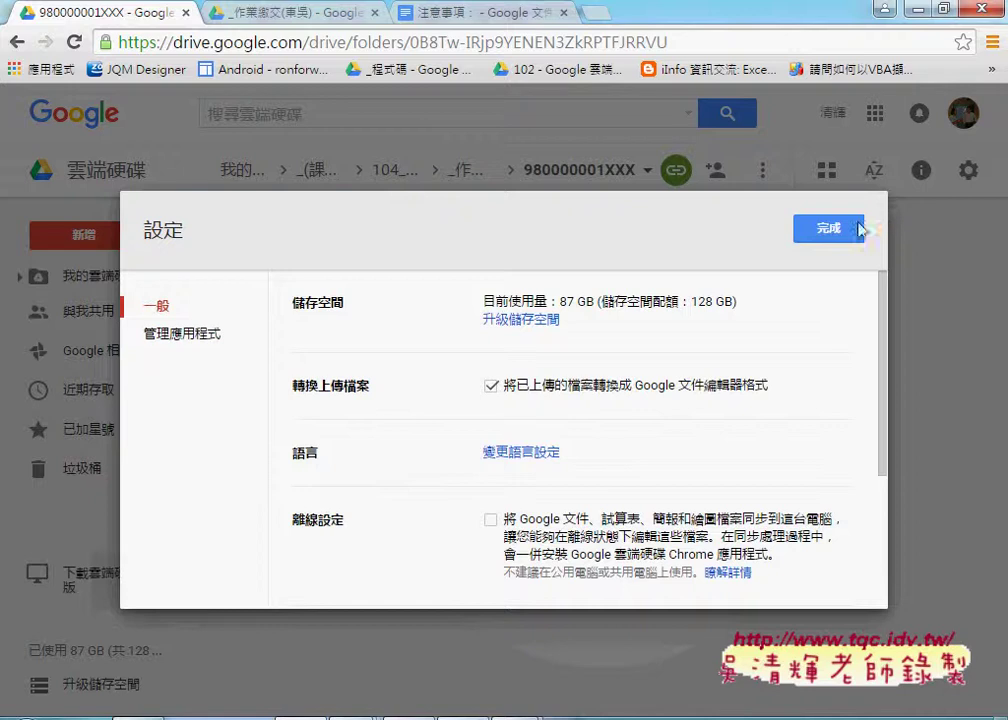
{"action": "left_click_drag", "start_coordinate": [292, 386], "coordinate": [427, 398]}
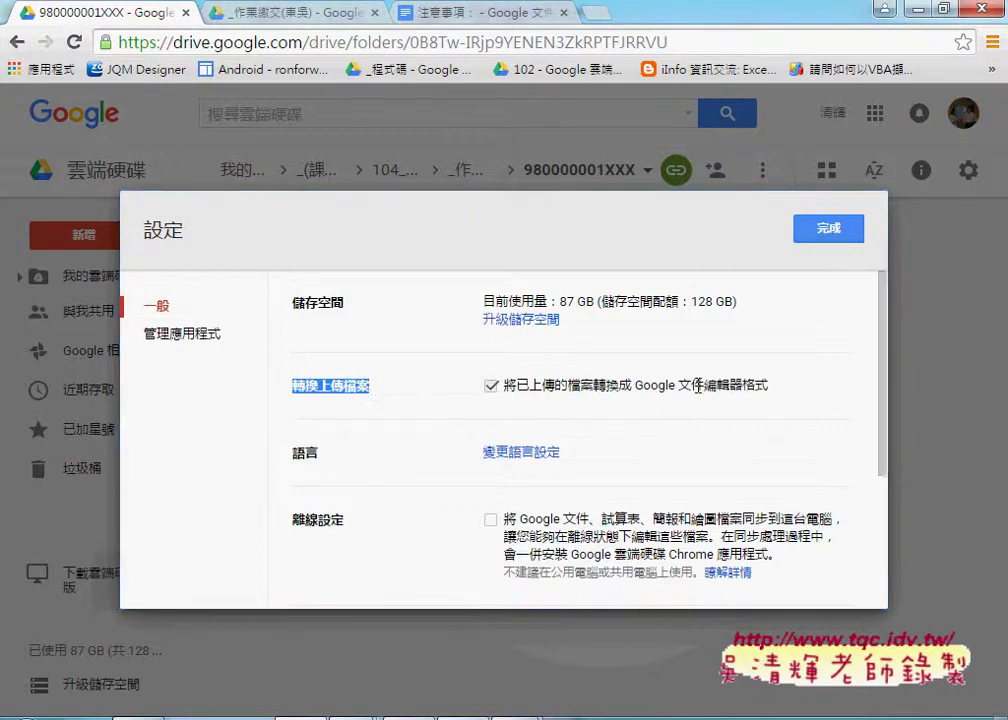
{"action": "left_click", "coordinate": [558, 390]}
{"action": "mouse_move", "coordinate": [507, 399]}
{"action": "left_mouse_down"}
{"action": "mouse_move", "coordinate": [478, 404]}
{"action": "mouse_move", "coordinate": [476, 370]}
{"action": "left_mouse_up"}
{"action": "mouse_move", "coordinate": [410, 355]}
{"action": "left_mouse_down"}
{"action": "mouse_move", "coordinate": [478, 372]}
{"action": "mouse_move", "coordinate": [466, 367]}
{"action": "mouse_move", "coordinate": [480, 348]}
{"action": "left_mouse_up"}
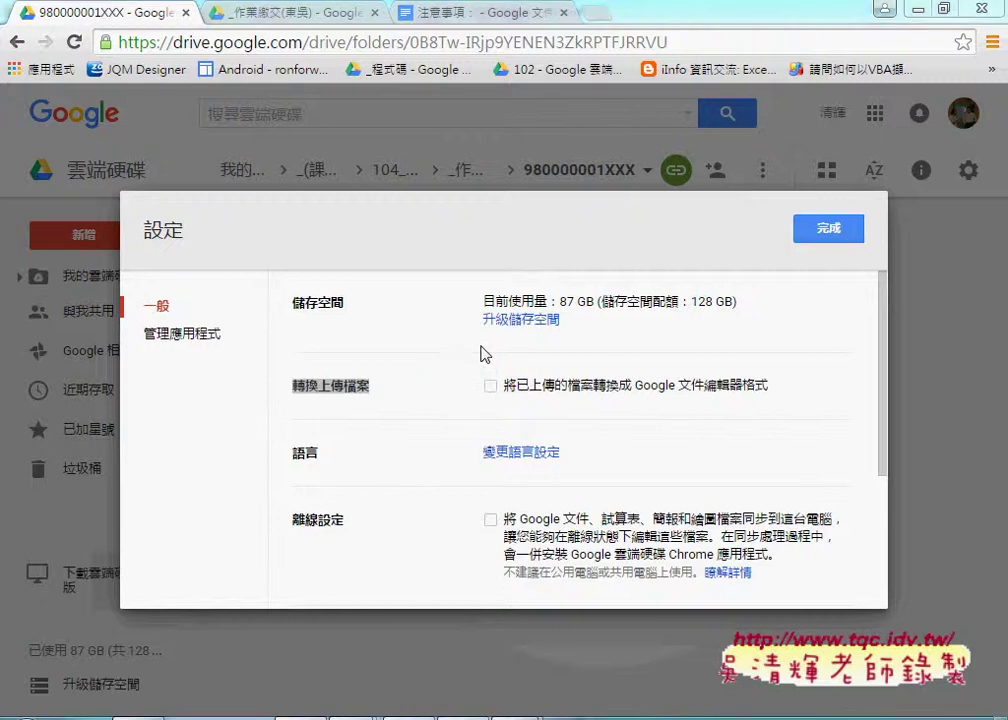
{"action": "left_click", "coordinate": [490, 386]}
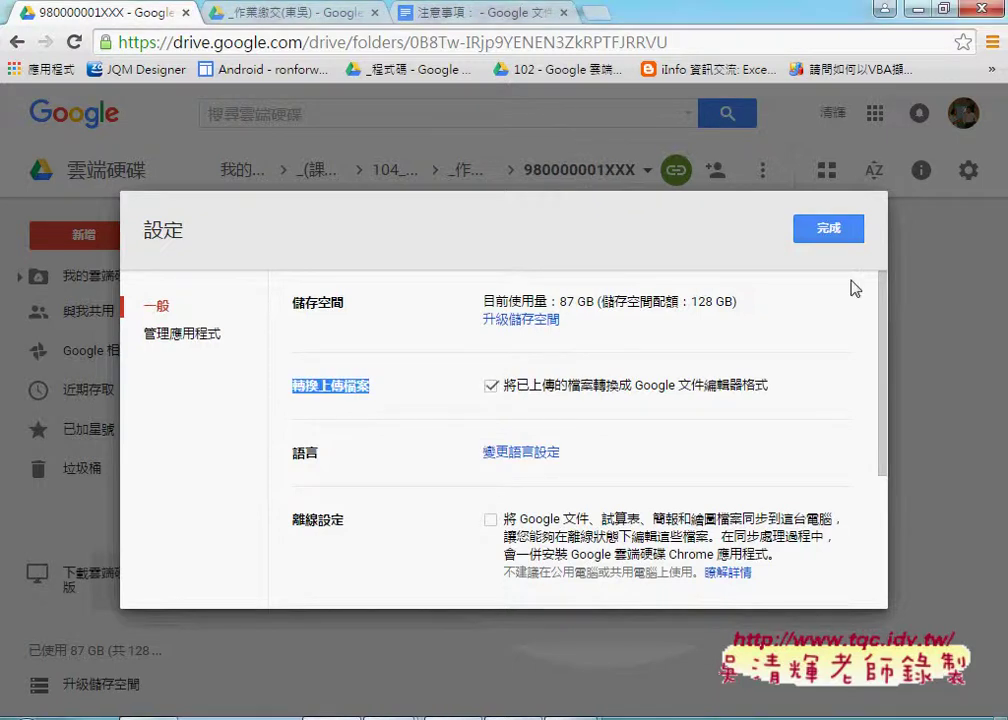
{"action": "left_click", "coordinate": [845, 228]}
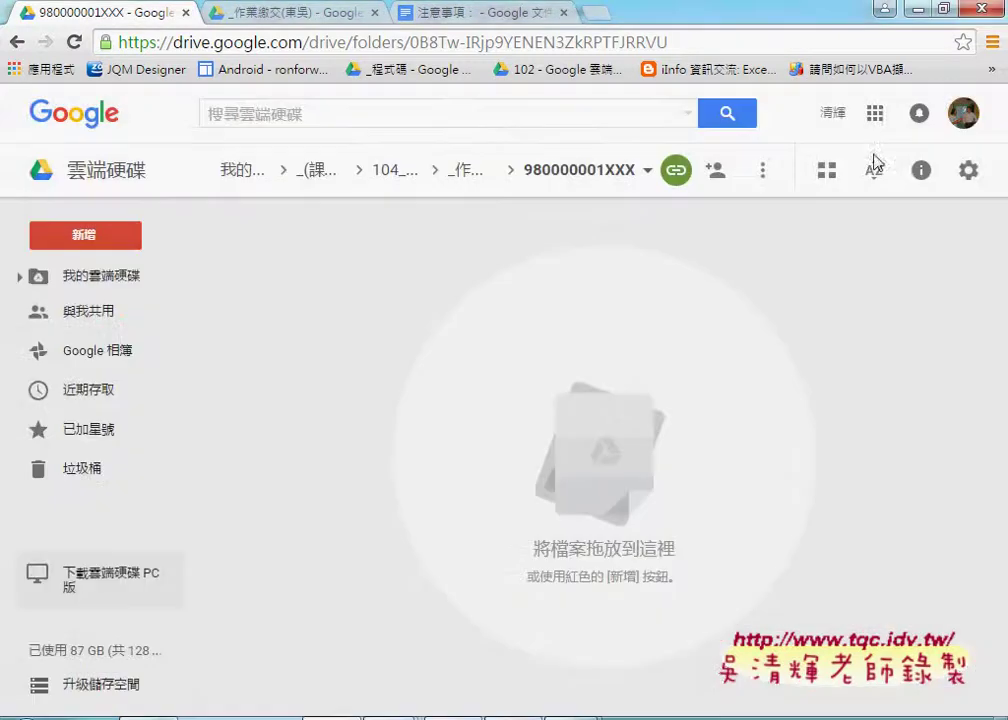
Shrink the Drive browser window and minimize the remote desktop, Excel and File Explorer windows.
{"action": "left_click", "coordinate": [945, 12]}
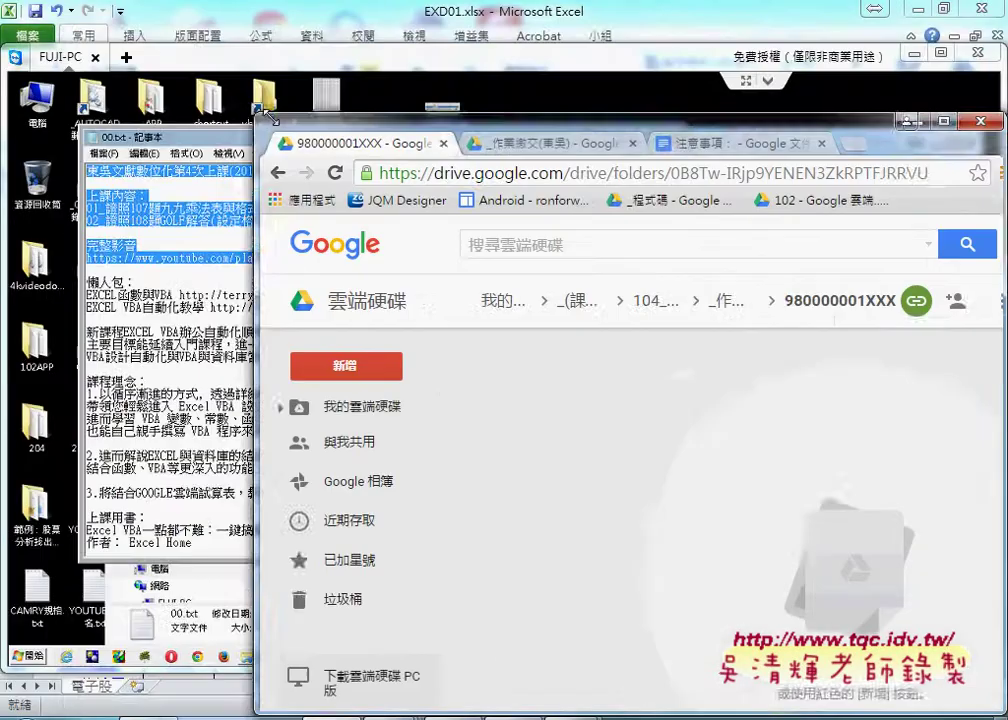
{"action": "left_click_drag", "start_coordinate": [12, 8], "coordinate": [292, 128]}
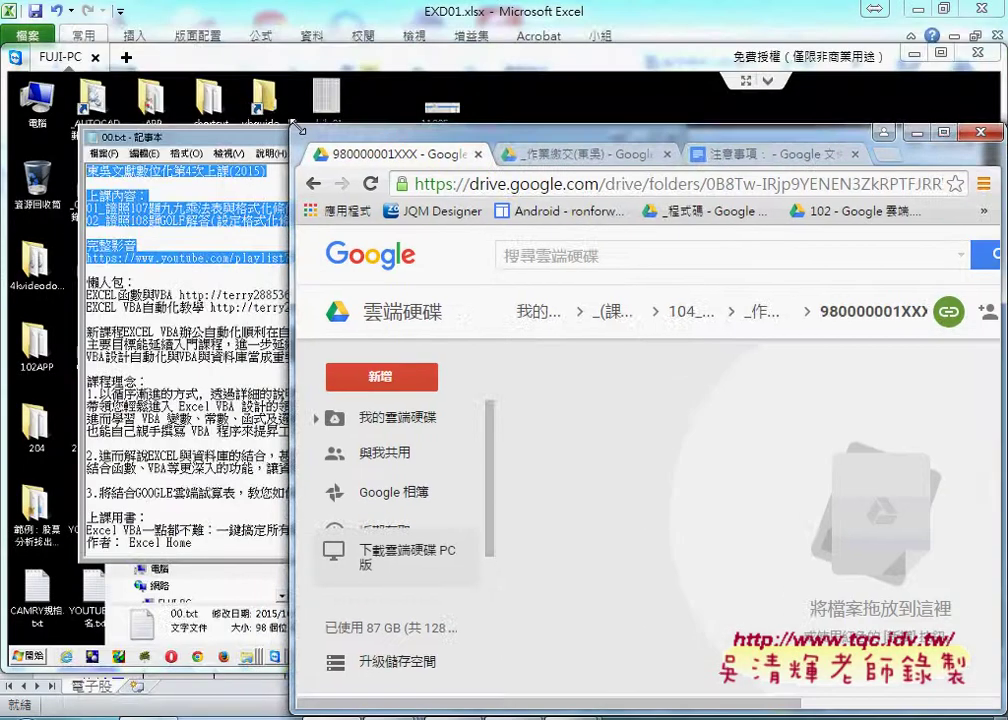
{"action": "left_click", "coordinate": [912, 55]}
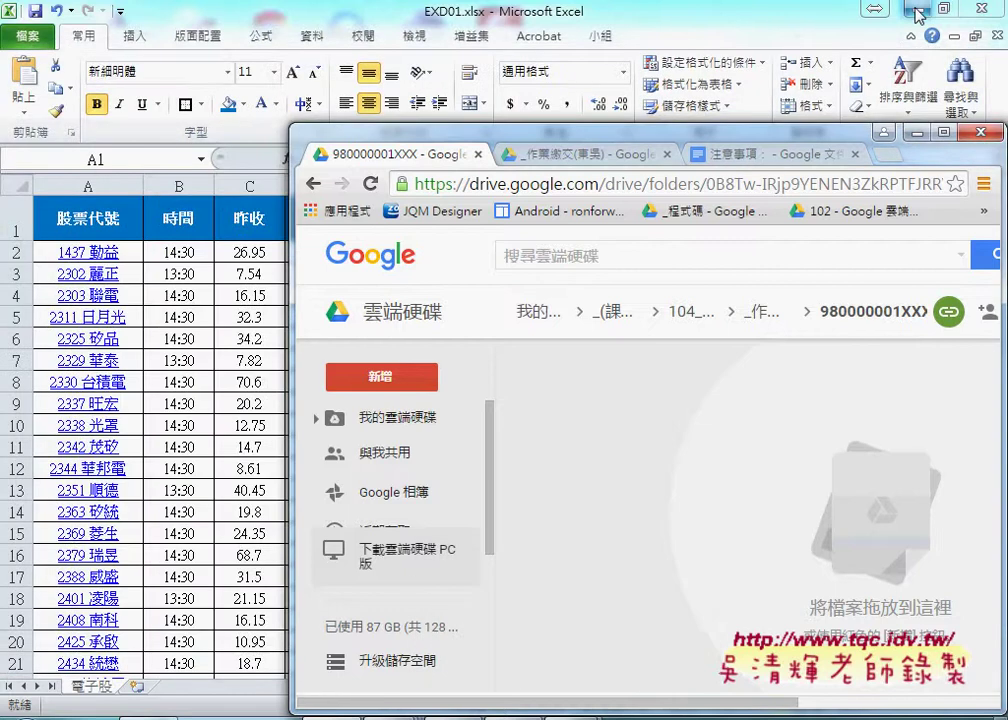
{"action": "left_click", "coordinate": [918, 10]}
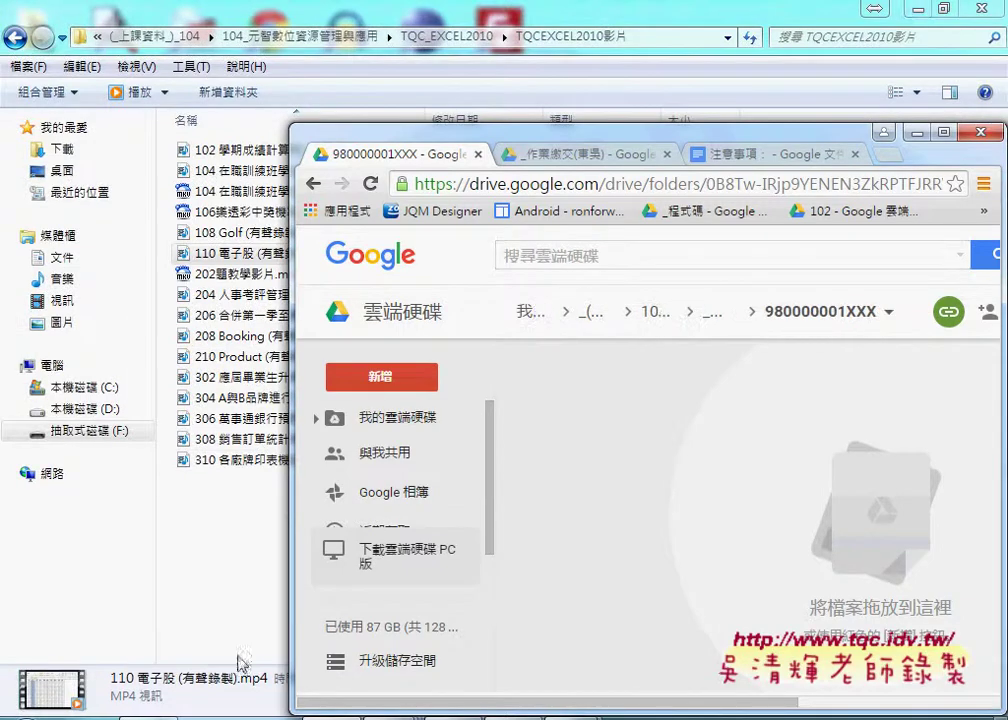
{"action": "left_click", "coordinate": [916, 10]}
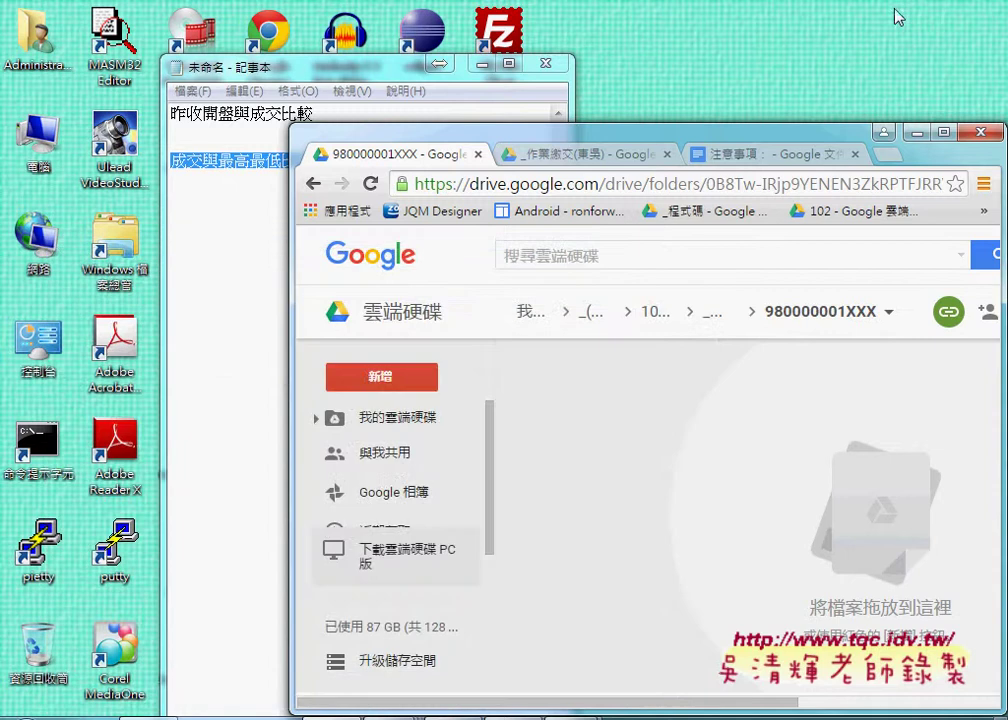
Open TQC_EXCEL2010 > TQC_EXCEL2010解答檔 in File Explorer and restore the window from full screen.
{"action": "left_click", "coordinate": [482, 65]}
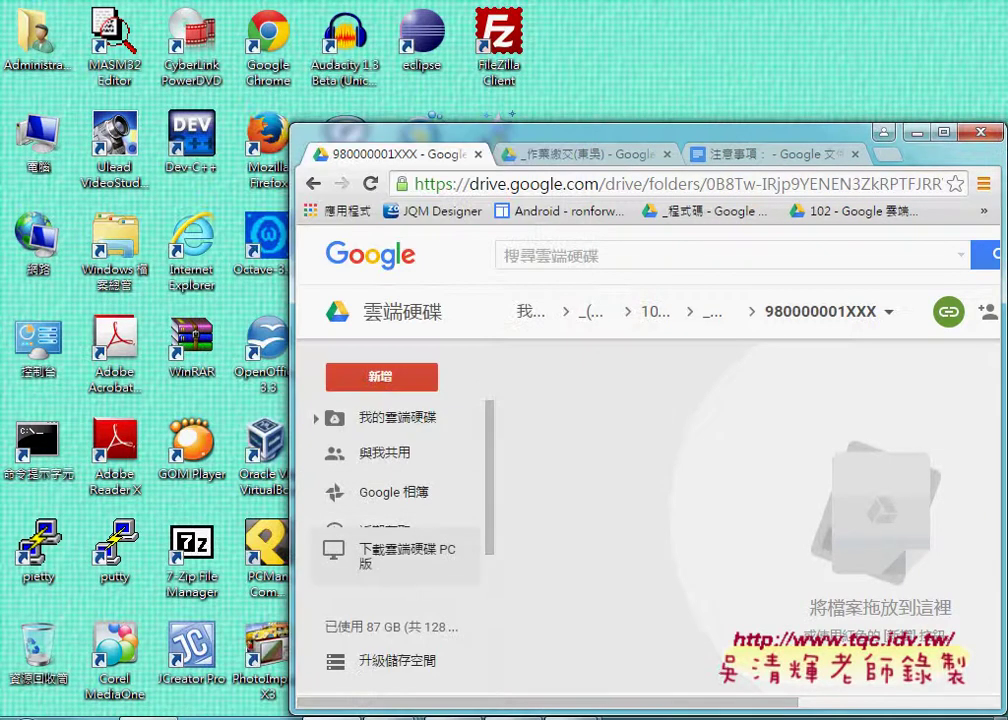
{"action": "left_click", "coordinate": [136, 510]}
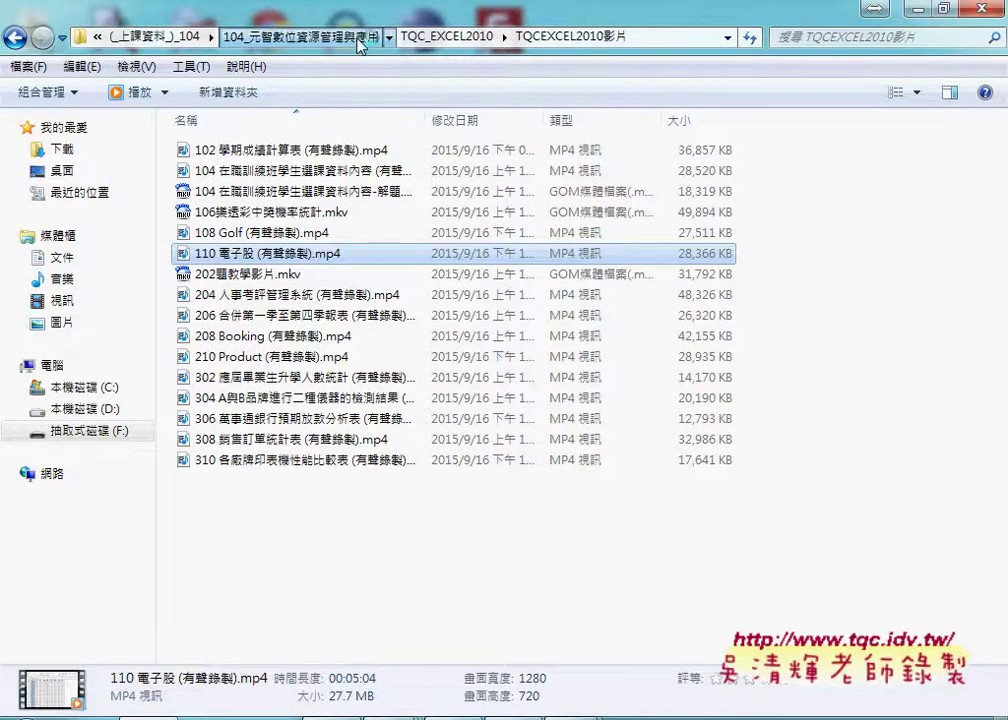
{"action": "left_click", "coordinate": [370, 38]}
{"action": "double_click", "coordinate": [290, 171]}
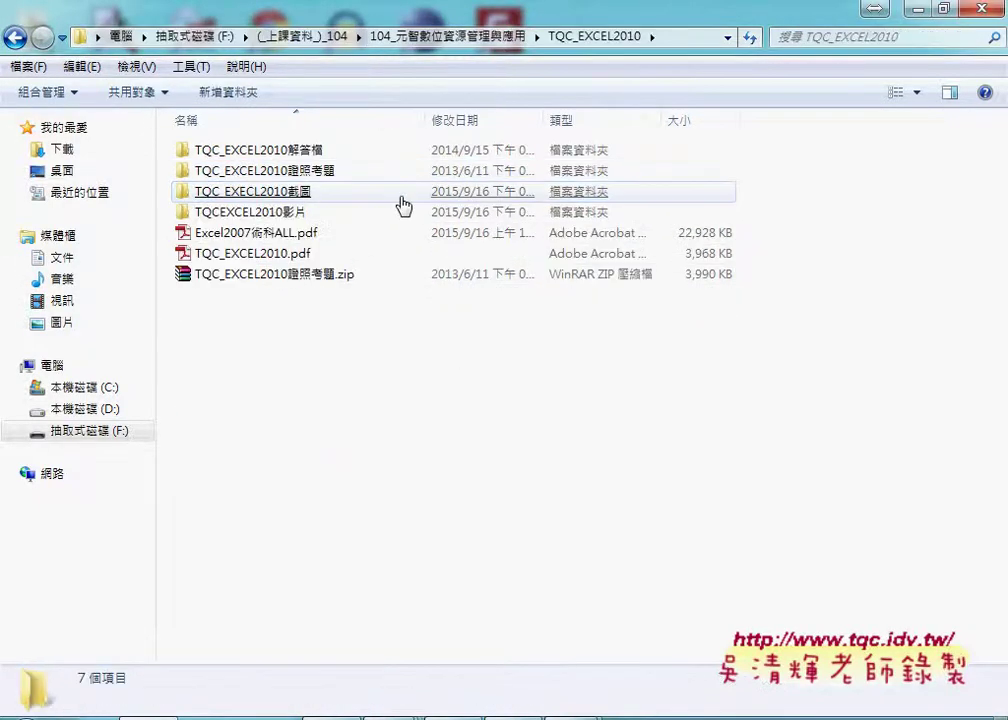
{"action": "double_click", "coordinate": [300, 151]}
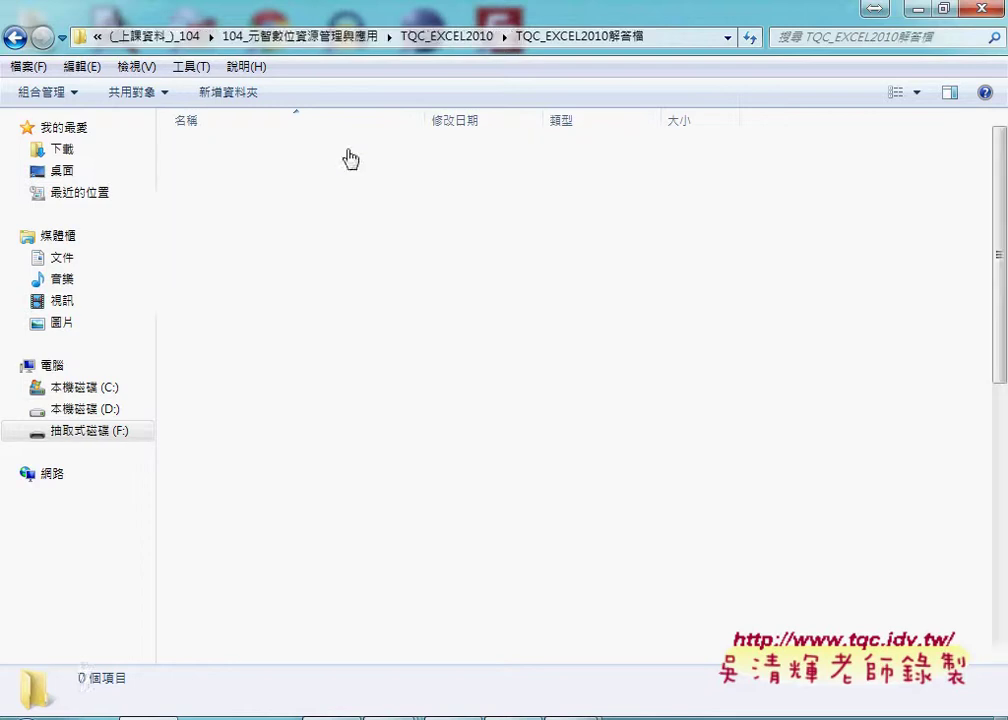
{"action": "double_click", "coordinate": [425, 10]}
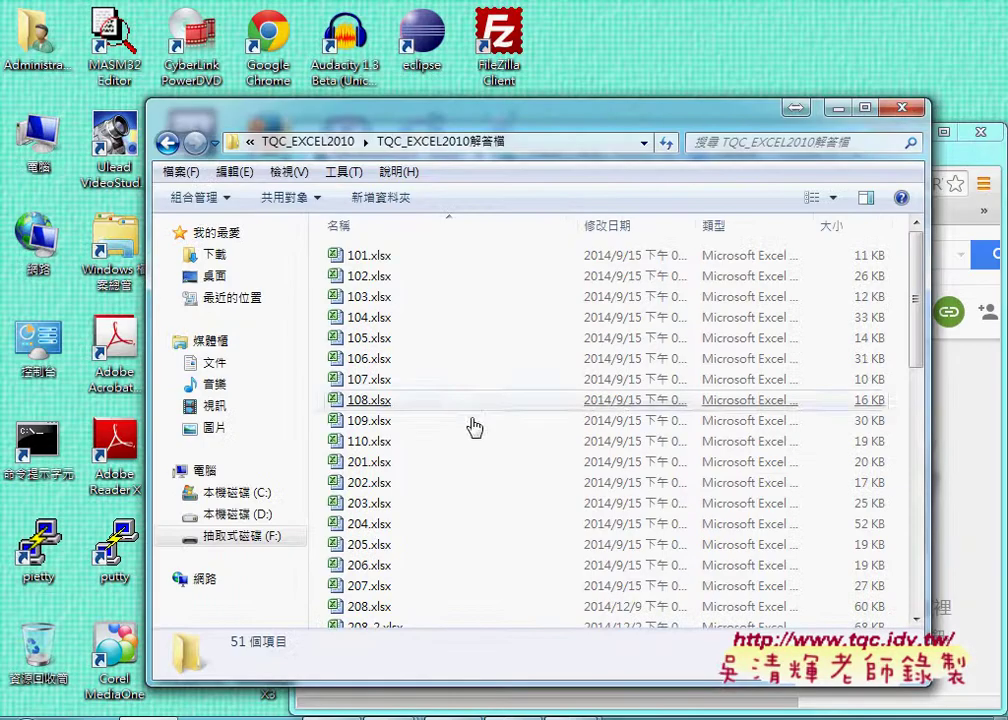
Place Explorer beside Drive and drag 110.xlsx into the student-ID folder.
{"action": "left_click_drag", "start_coordinate": [929, 459], "coordinate": [522, 455]}
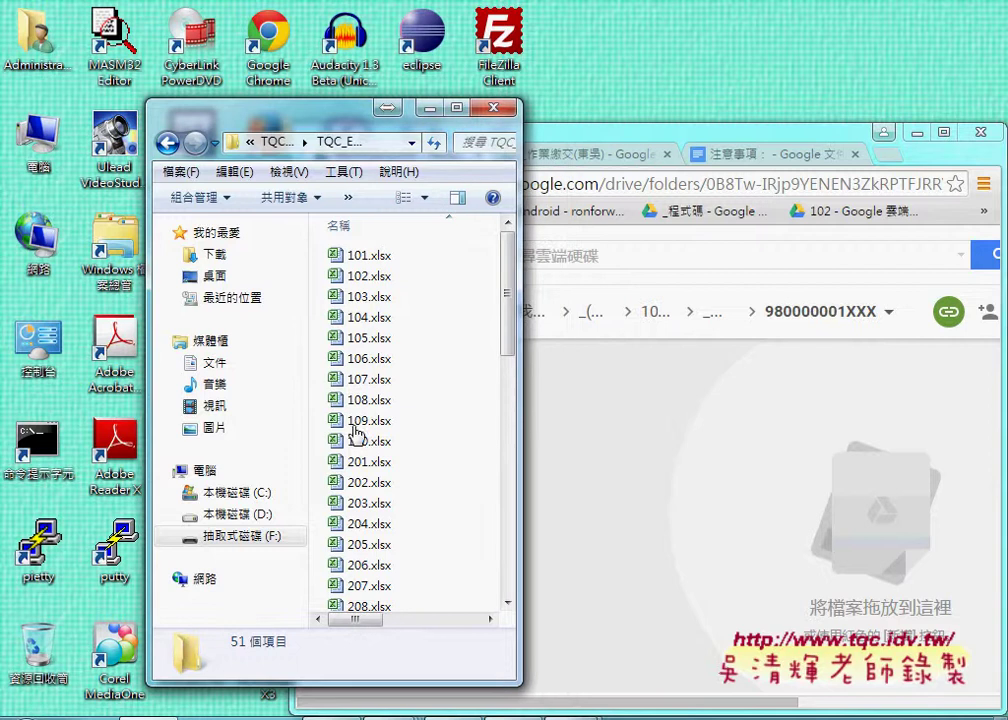
{"action": "left_click_drag", "start_coordinate": [313, 118], "coordinate": [137, 85]}
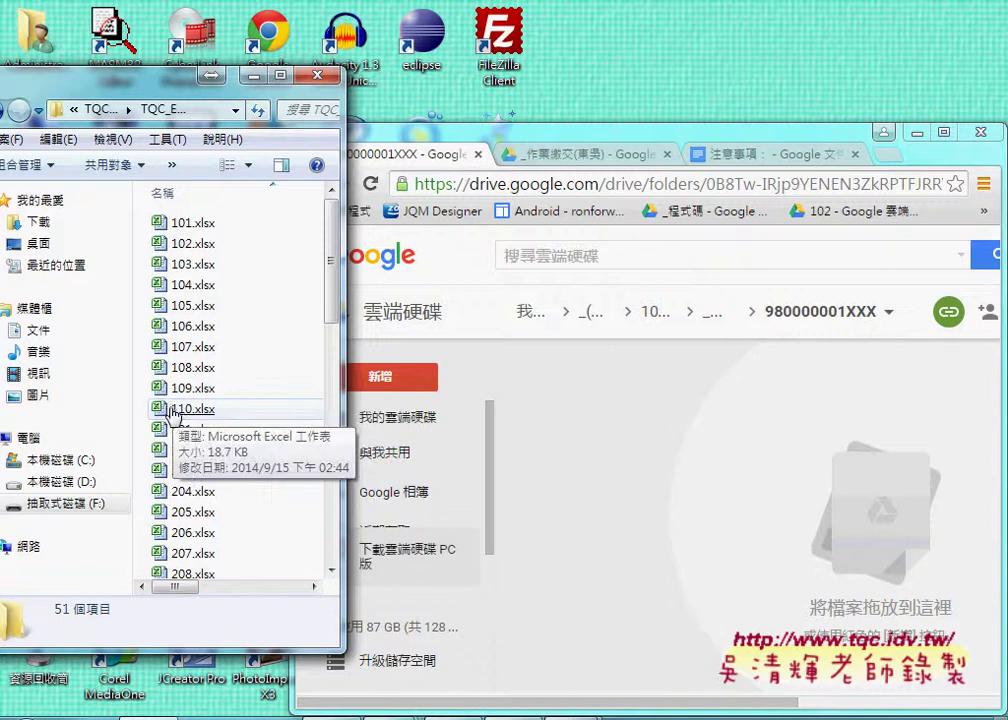
{"action": "left_click", "coordinate": [173, 410]}
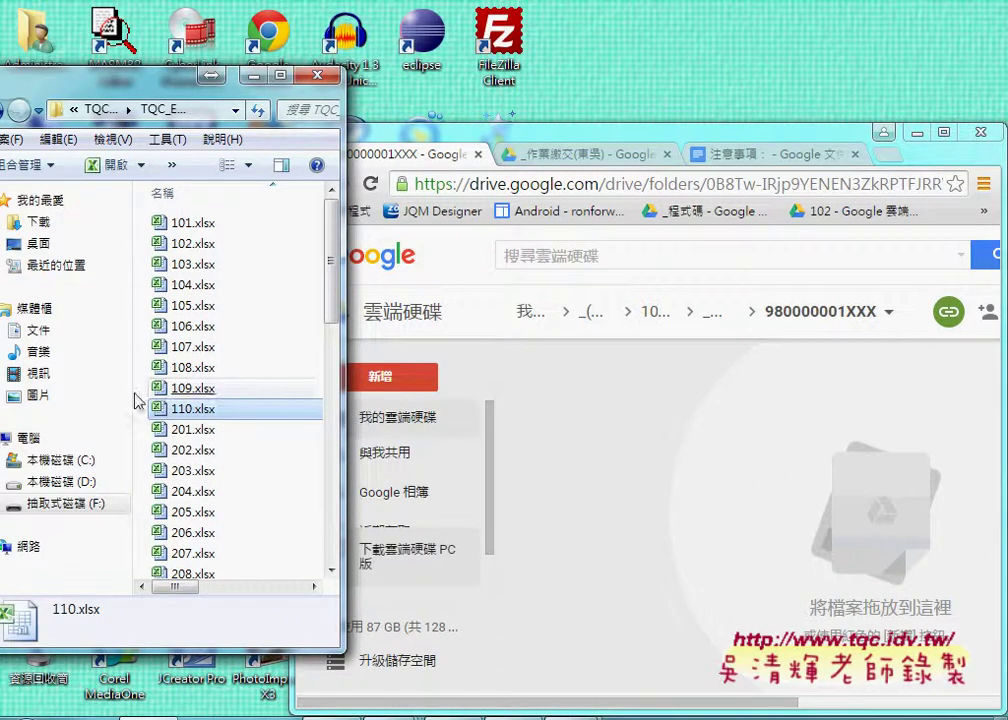
{"action": "left_click_drag", "start_coordinate": [633, 418], "coordinate": [808, 492]}
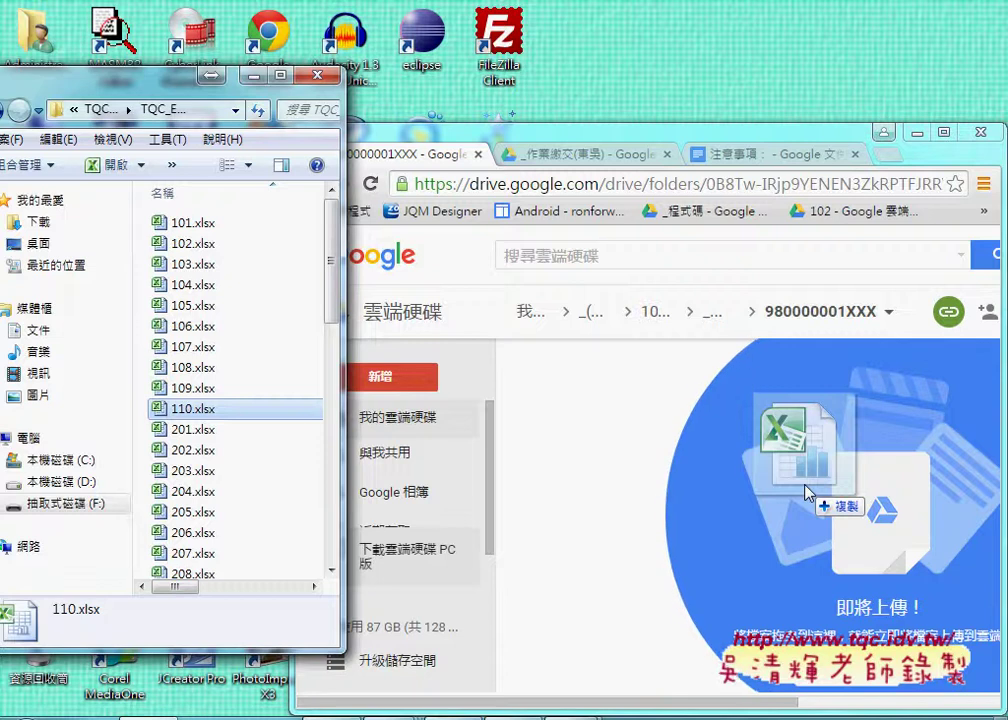
{"action": "left_click_drag", "start_coordinate": [808, 492], "coordinate": [808, 492]}
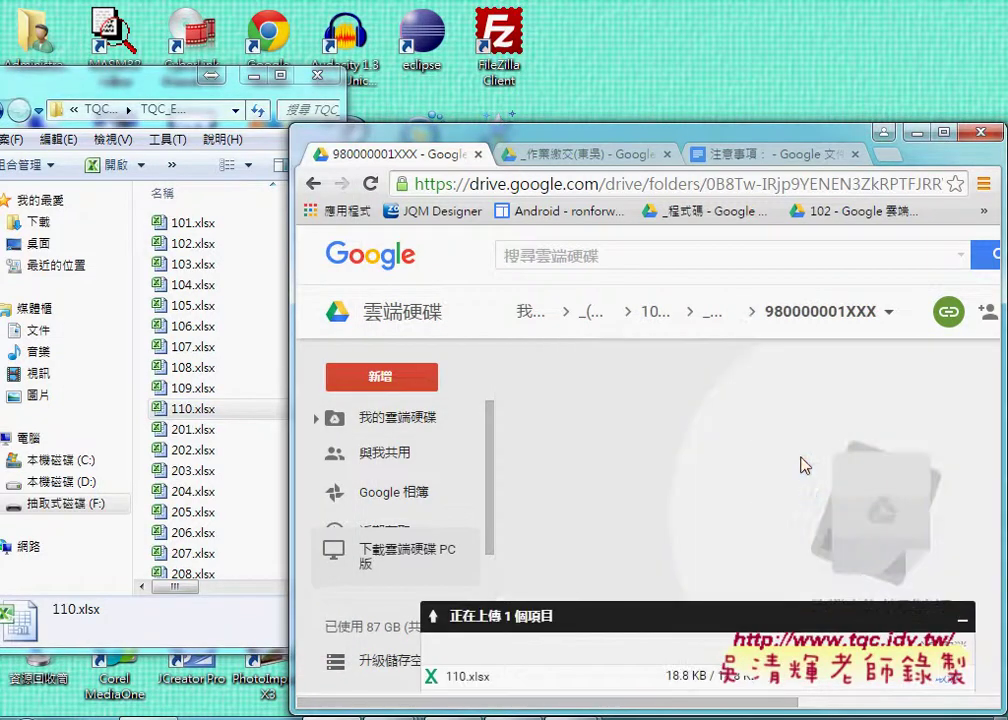
Turn off converting uploaded files to Google Docs editor formats in Drive settings.
{"action": "left_click_drag", "start_coordinate": [716, 137], "coordinate": [636, 71]}
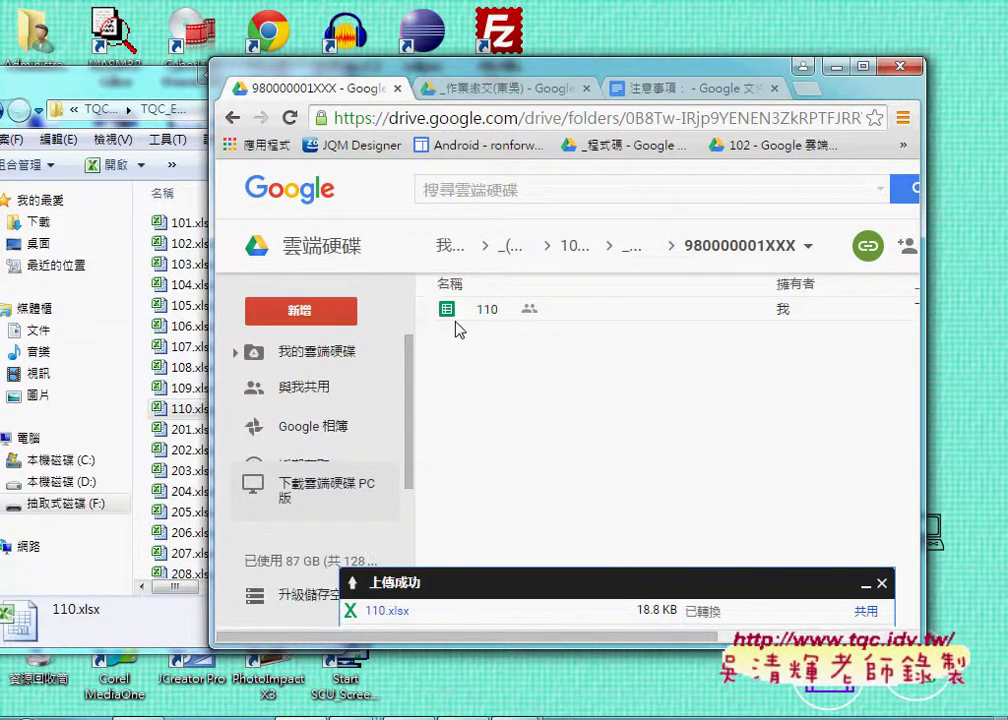
{"action": "left_click_drag", "start_coordinate": [925, 340], "coordinate": [975, 338]}
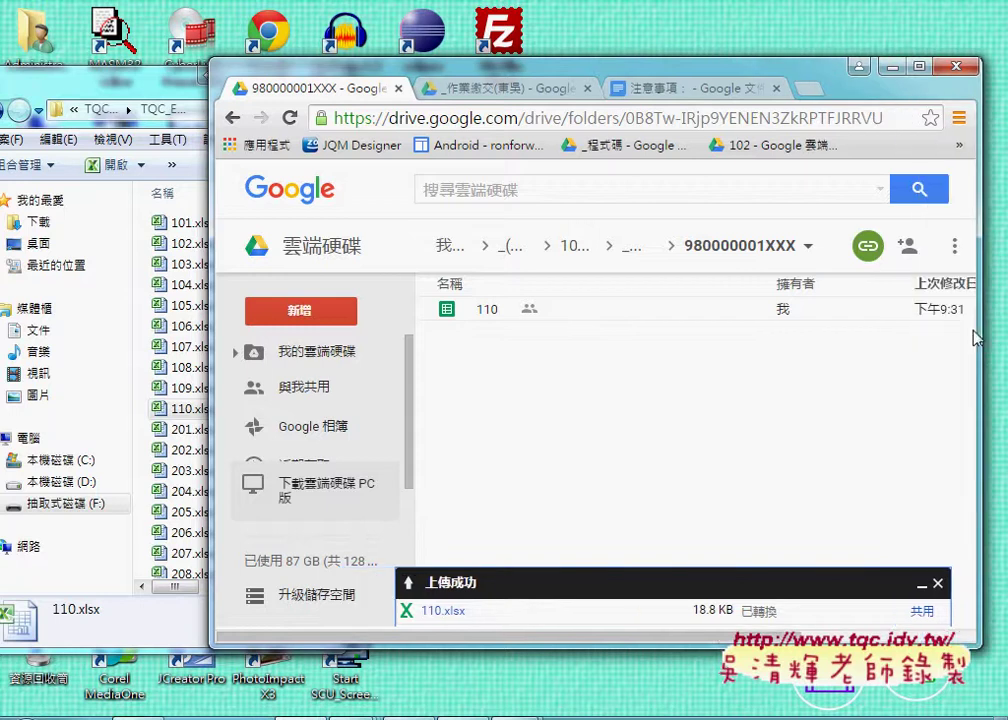
{"action": "left_click", "coordinate": [918, 66]}
{"action": "left_click", "coordinate": [968, 172]}
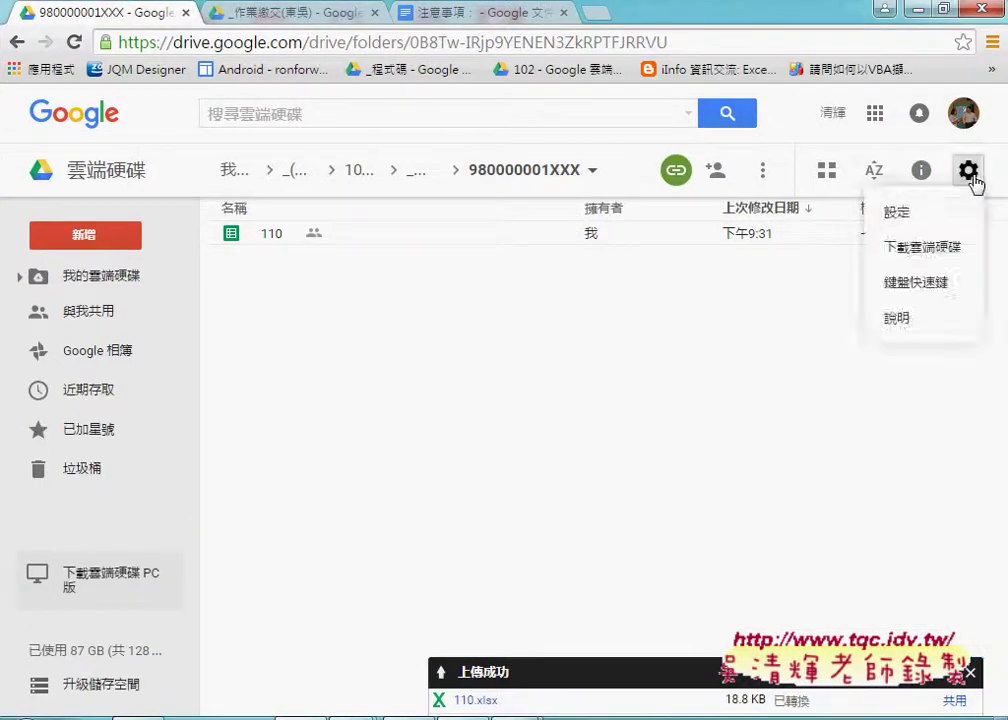
{"action": "left_click", "coordinate": [885, 212]}
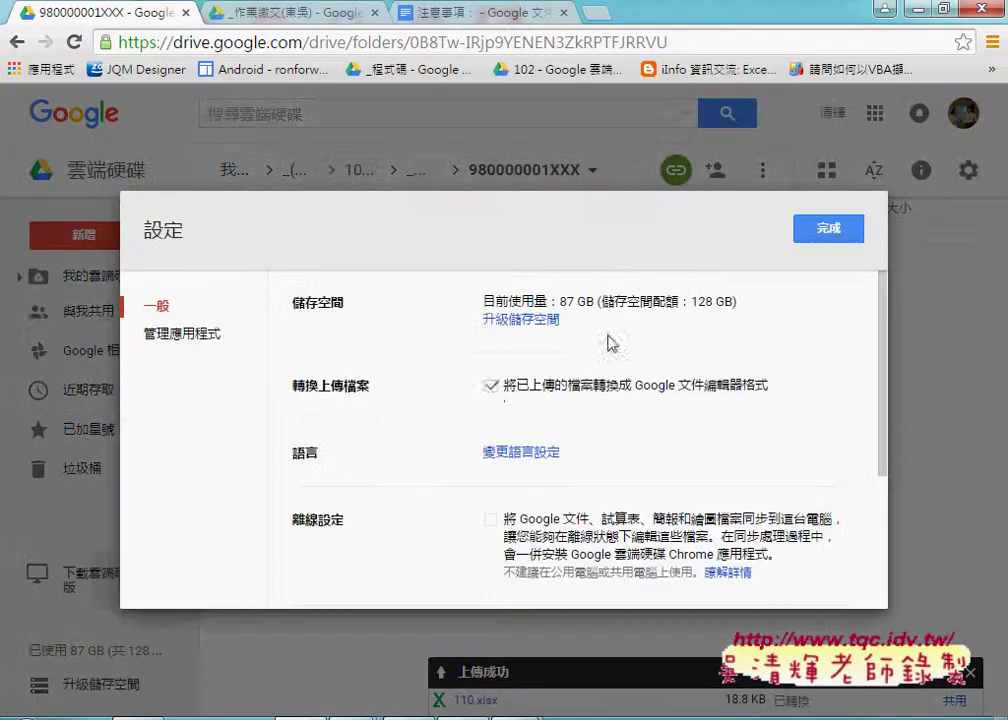
{"action": "left_click", "coordinate": [491, 387]}
{"action": "left_click", "coordinate": [815, 232]}
{"action": "double_click", "coordinate": [728, 20]}
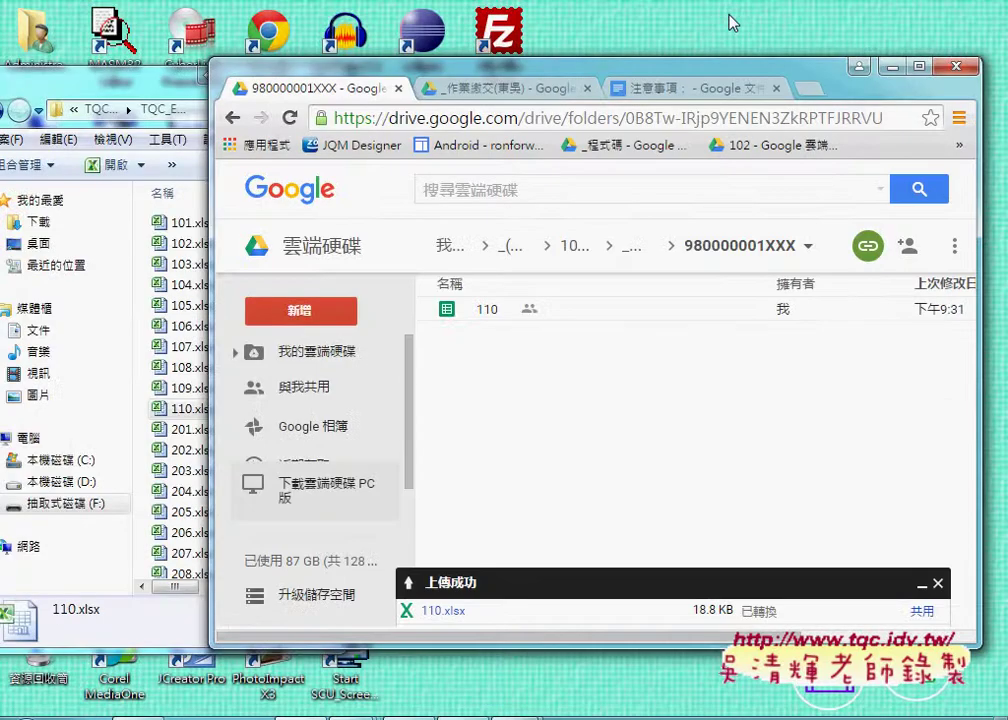
Upload 110.xlsx again, unconverted, beside the Sheets copy 110, and maximise the browser.
{"action": "left_click_drag", "start_coordinate": [183, 408], "coordinate": [345, 415]}
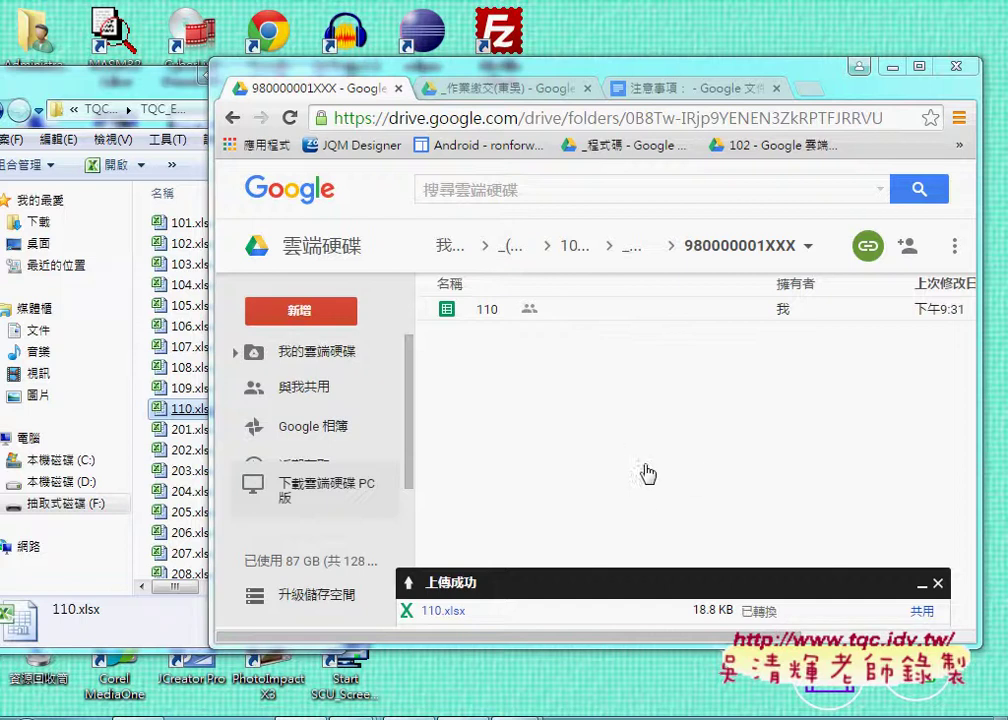
{"action": "mouse_move", "coordinate": [696, 472]}
{"action": "left_mouse_down"}
{"action": "mouse_move", "coordinate": [612, 452]}
{"action": "mouse_move", "coordinate": [716, 460]}
{"action": "left_mouse_up"}
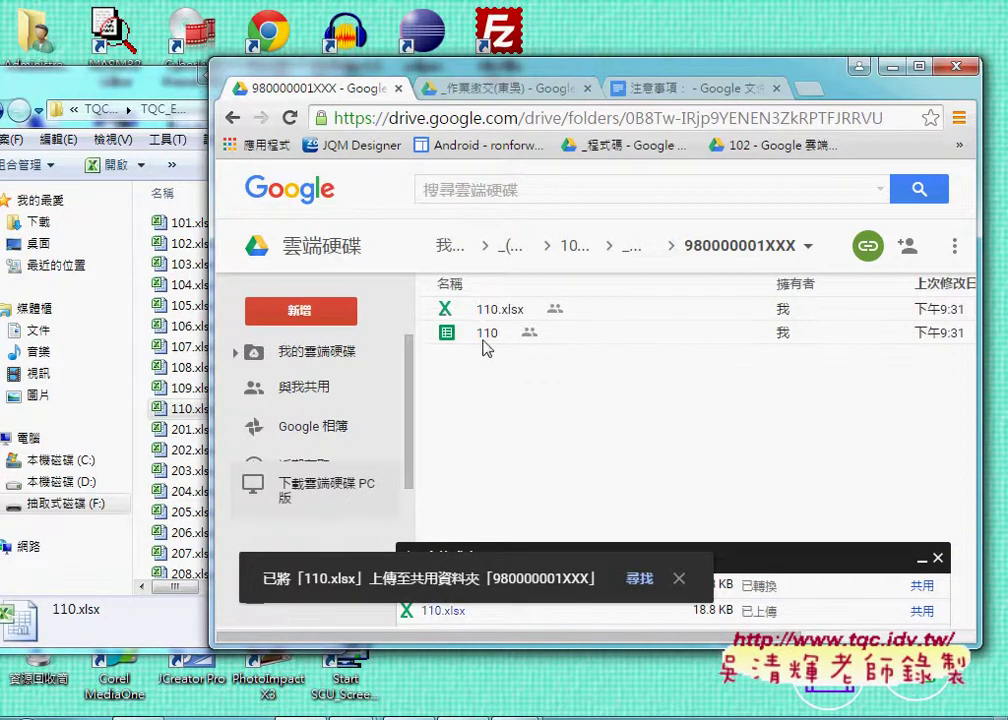
{"action": "double_click", "coordinate": [712, 64]}
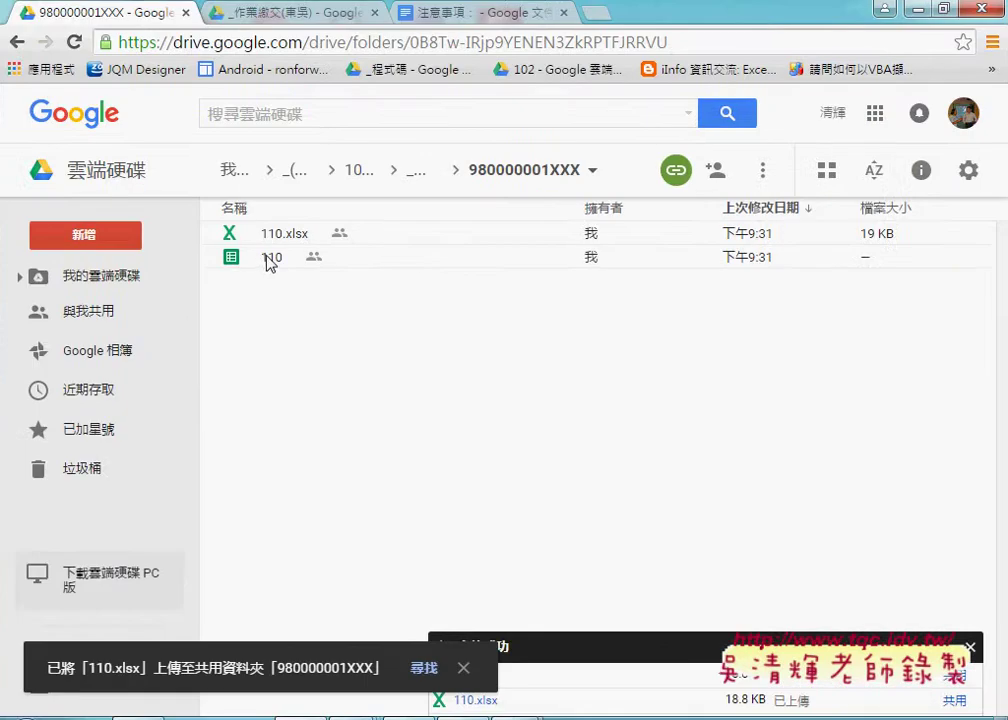
{"action": "double_click", "coordinate": [266, 258]}
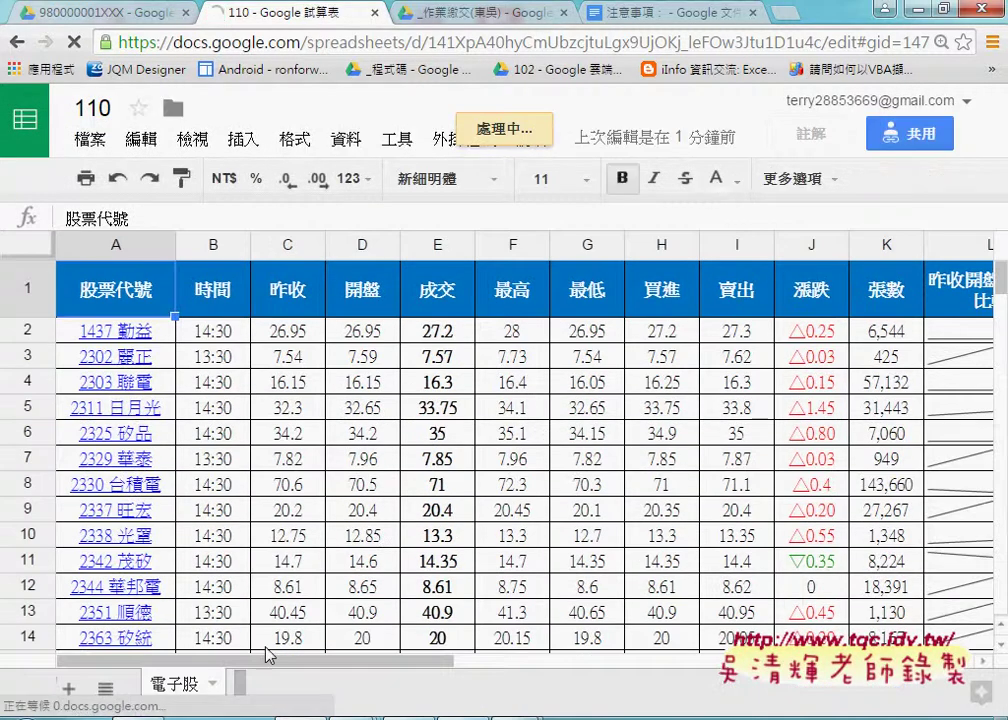
{"action": "left_click_drag", "start_coordinate": [274, 661], "coordinate": [450, 666]}
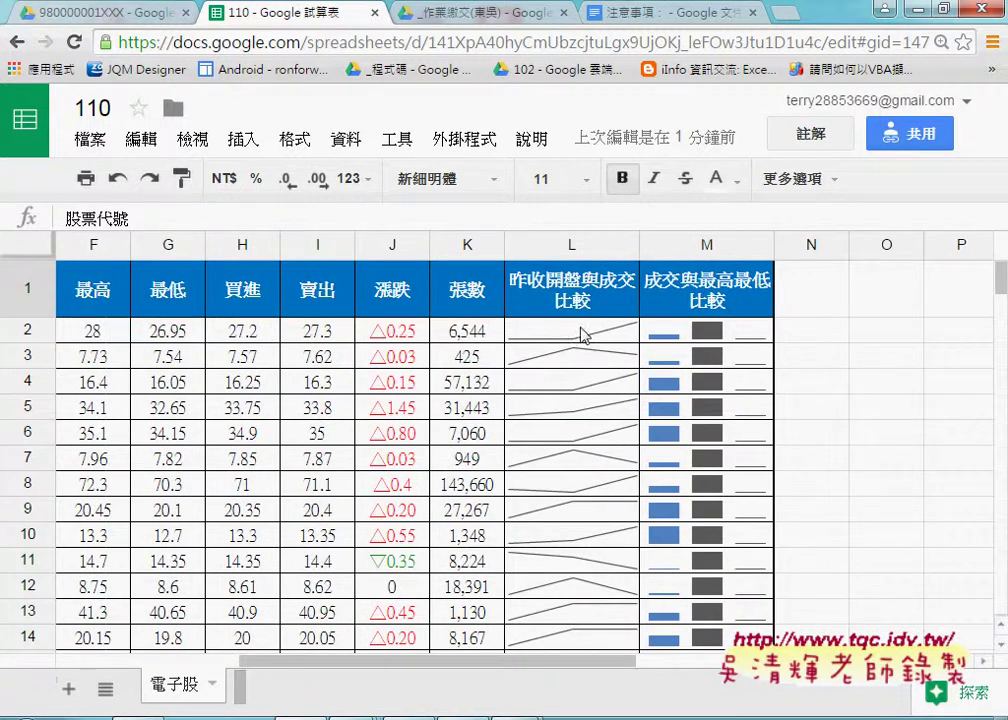
{"action": "left_click", "coordinate": [514, 338]}
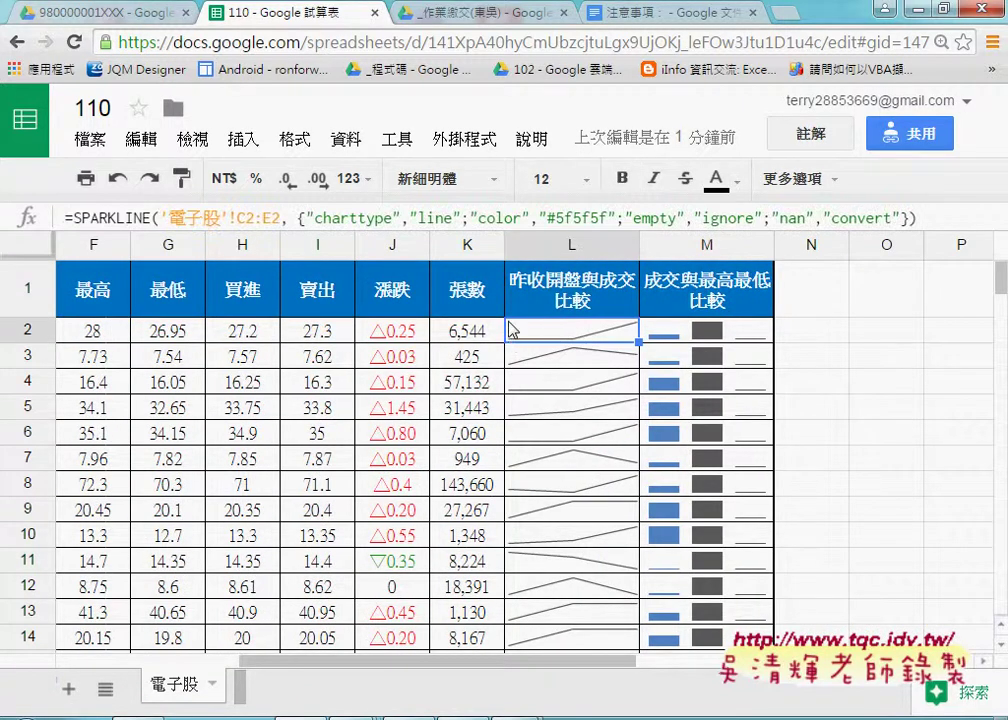
{"action": "left_click", "coordinate": [541, 360]}
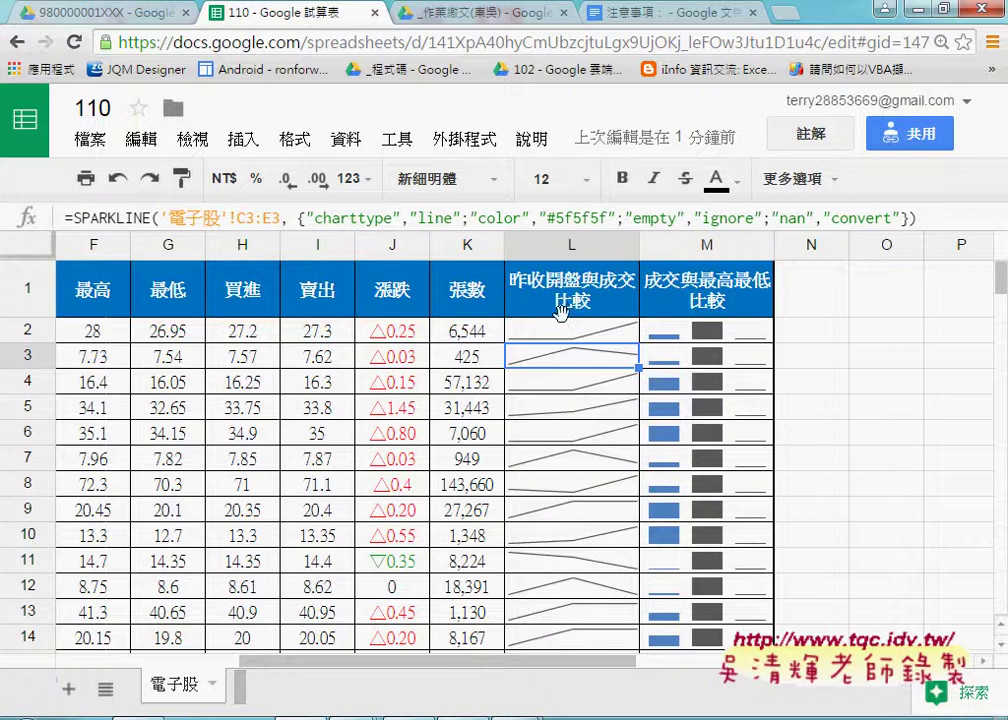
{"action": "left_click", "coordinate": [374, 14]}
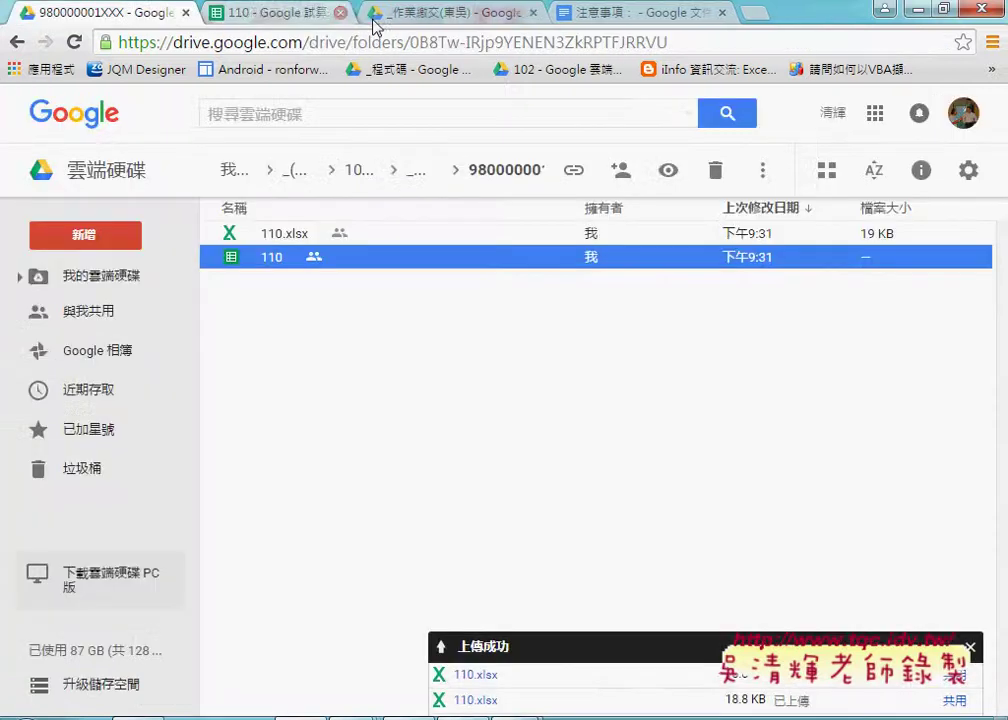
Preview the original 110.xlsx, marking rows 2302–2351, then close the preview.
{"action": "left_click", "coordinate": [281, 235]}
{"action": "double_click", "coordinate": [281, 235]}
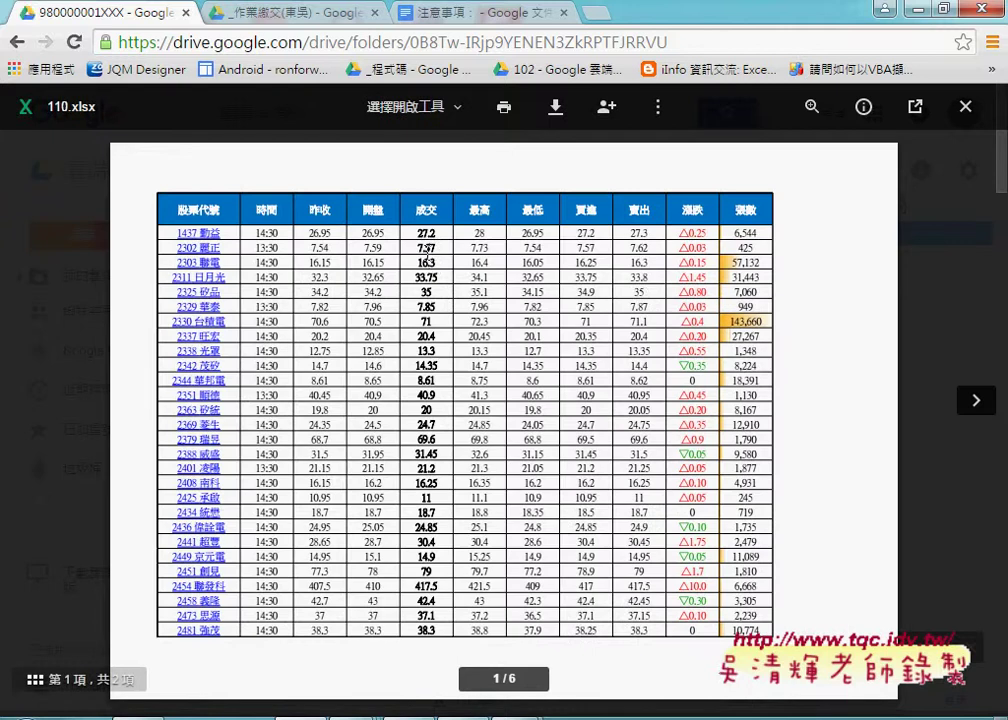
{"action": "left_click_drag", "start_coordinate": [542, 292], "coordinate": [620, 392]}
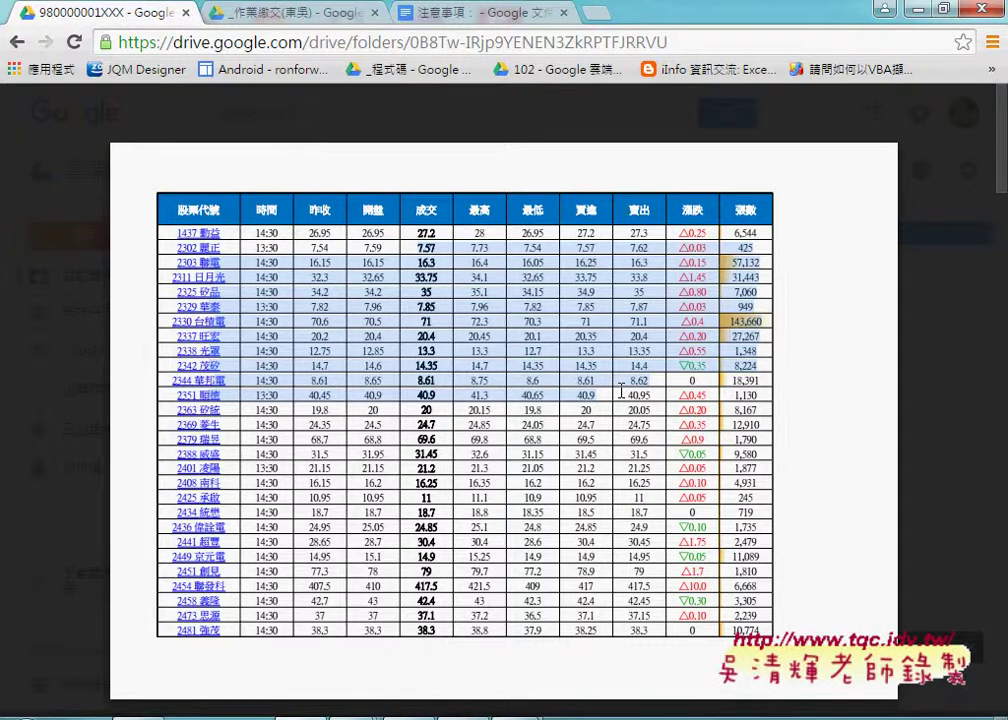
{"action": "mouse_move", "coordinate": [556, 107]}
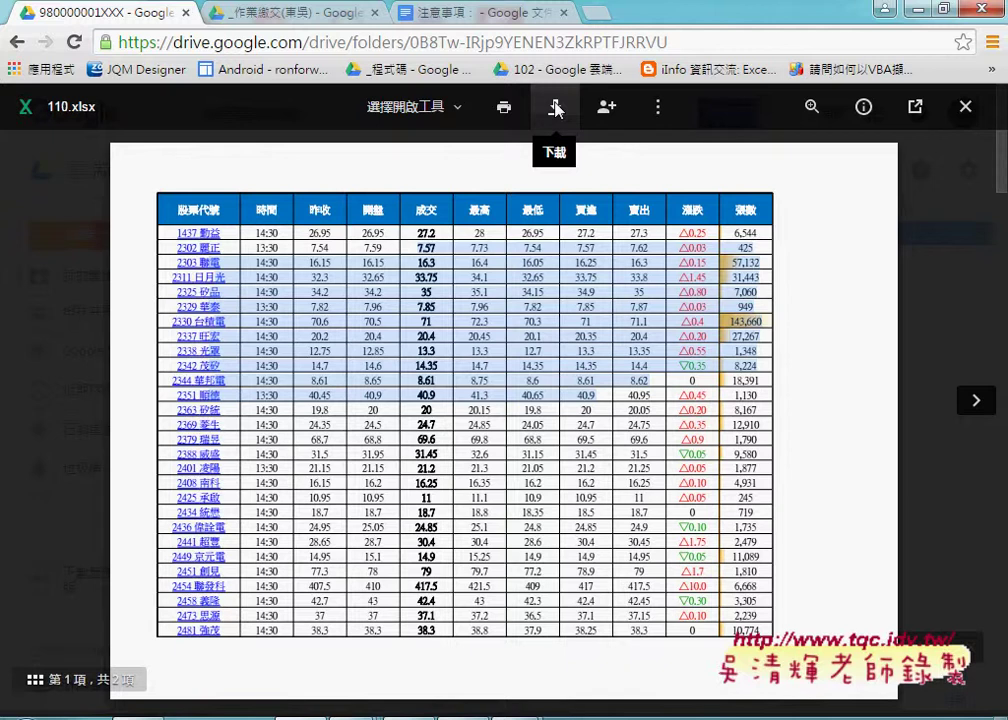
{"action": "left_click", "coordinate": [752, 98]}
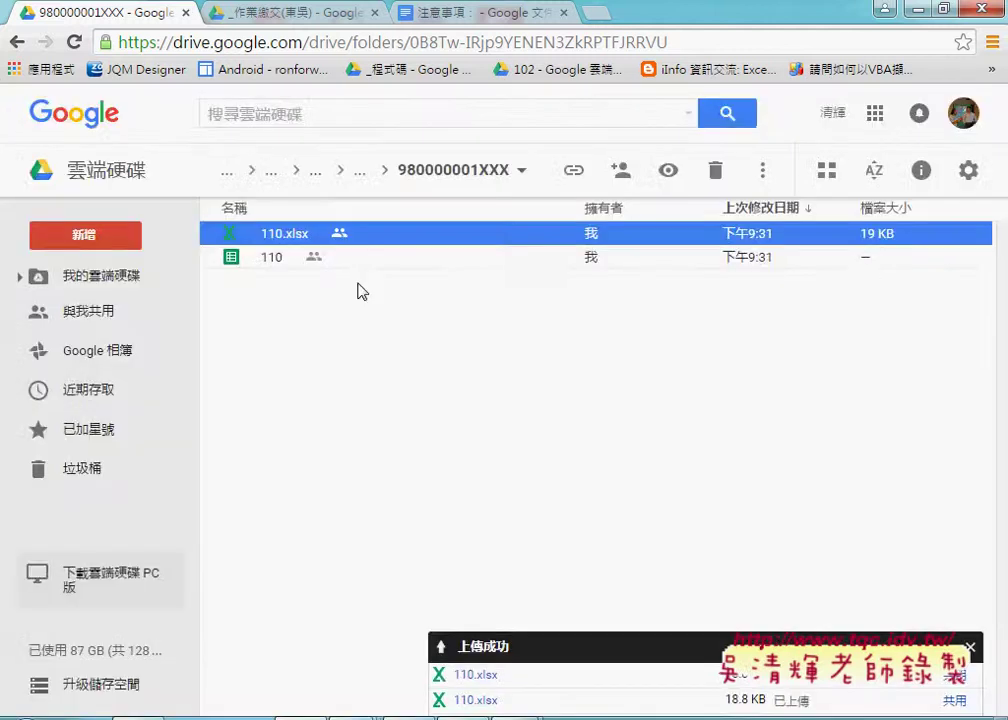
Remove the converted 110 Sheets file from the folder.
{"action": "left_click", "coordinate": [270, 260]}
{"action": "right_click", "coordinate": [343, 261]}
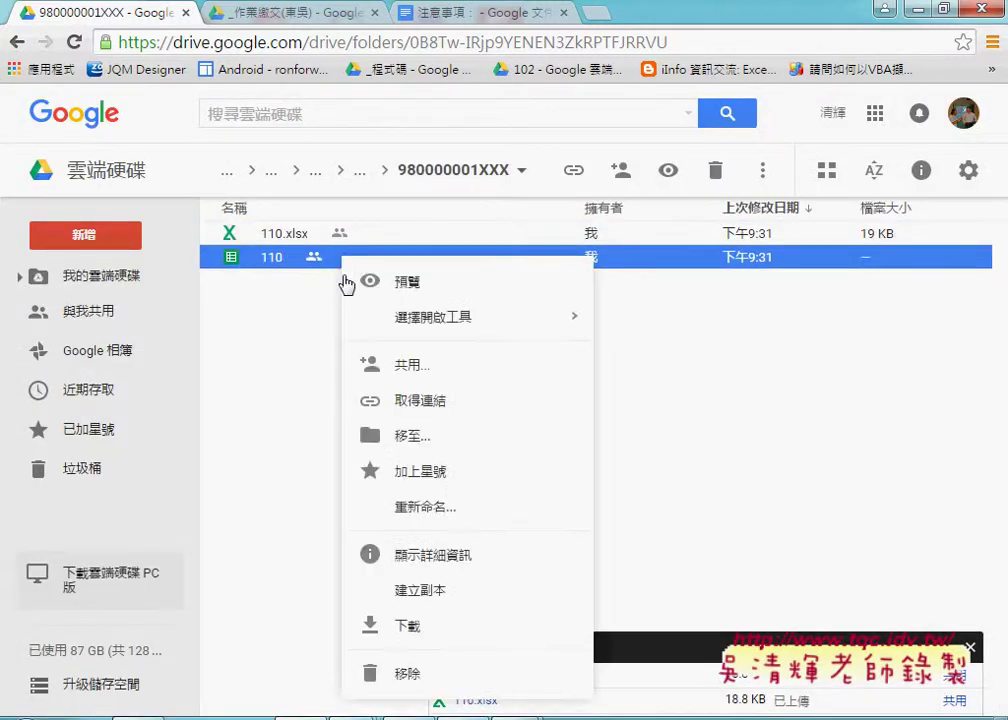
{"action": "left_click", "coordinate": [440, 676]}
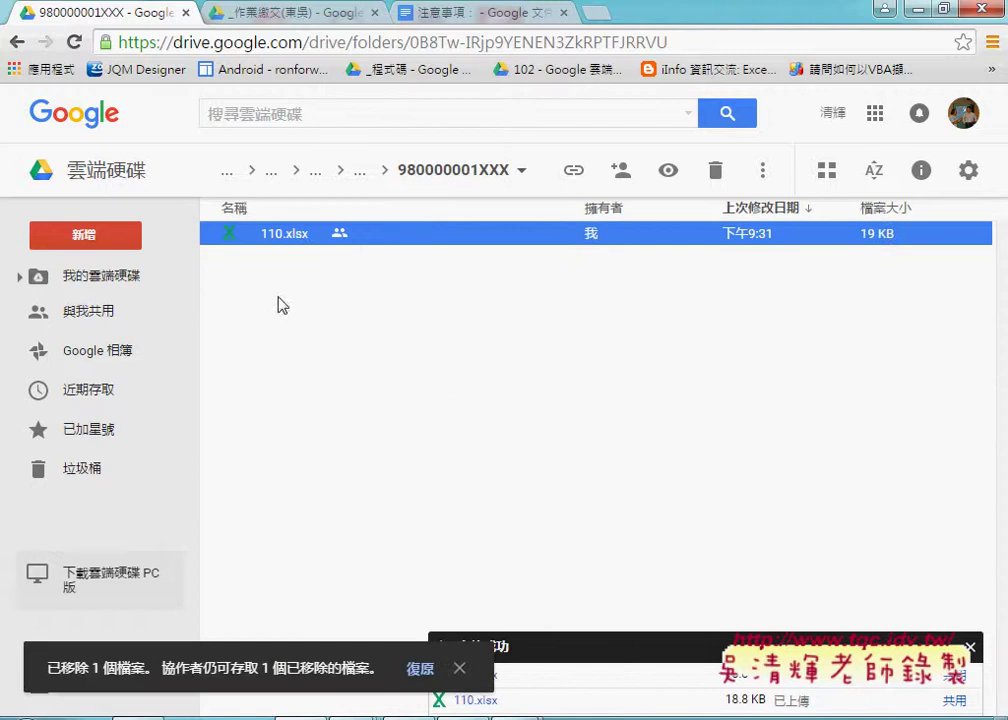